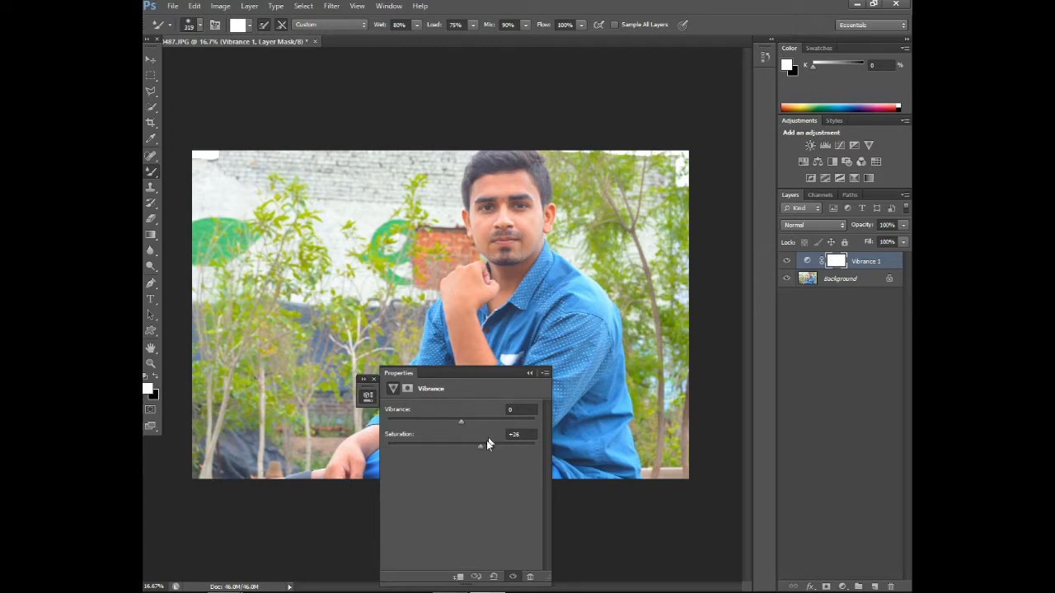
- Set the Vibrance adjustment's saturation to +22 and merge the visible layers
{"action": "left_click_drag", "start_coordinate": [479, 445], "coordinate": [476, 445]}
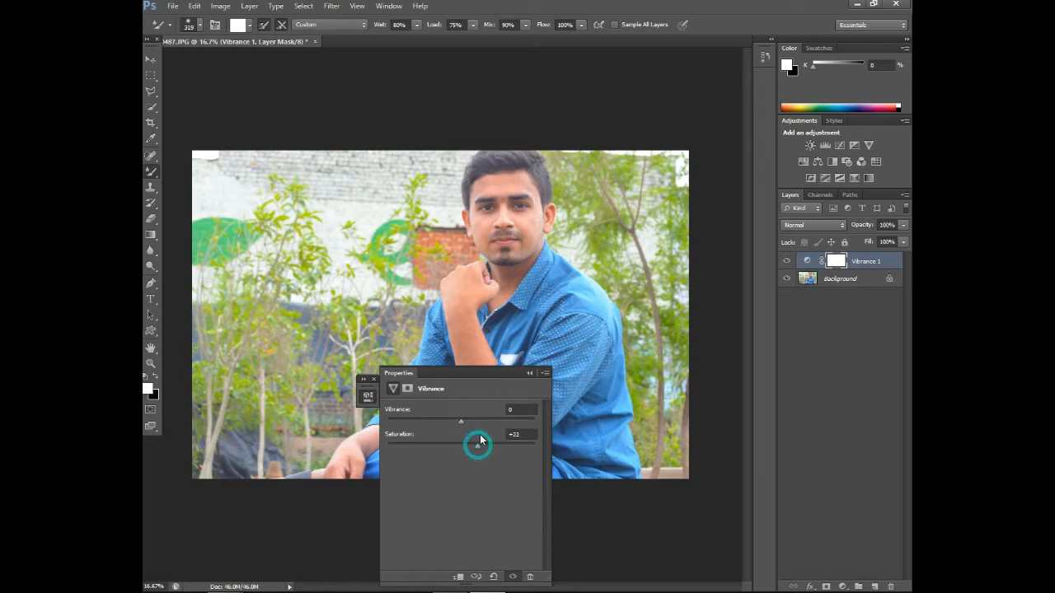
{"action": "left_click", "coordinate": [529, 373]}
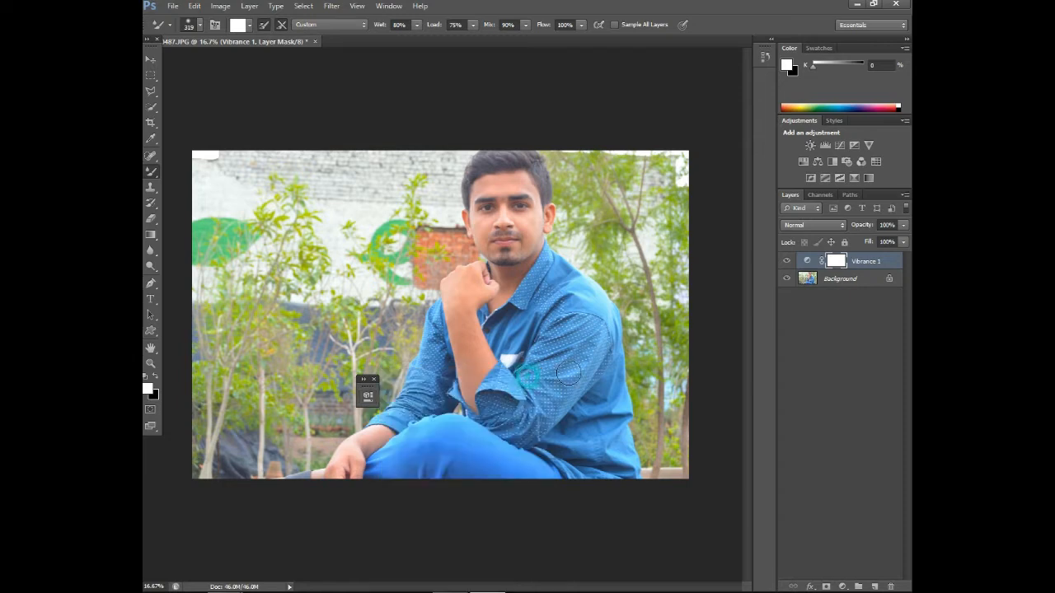
{"action": "right_click", "coordinate": [857, 280]}
{"action": "left_click", "coordinate": [832, 372]}
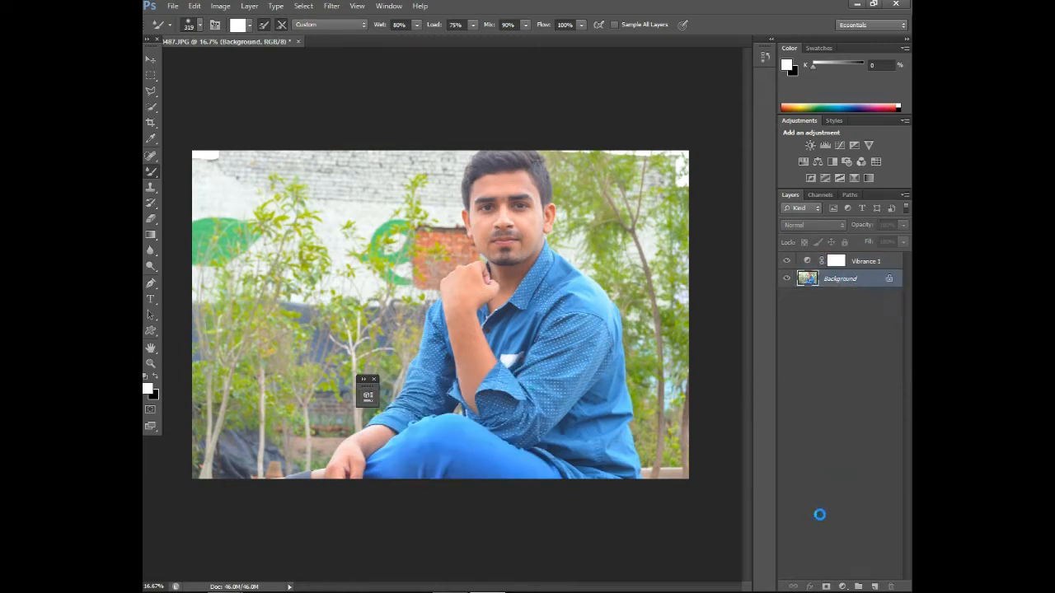
- Add a Color Balance adjustment layer and tune the midtones along the cyan-red, magenta-green and yellow-blue ranges
{"action": "left_click", "coordinate": [841, 586]}
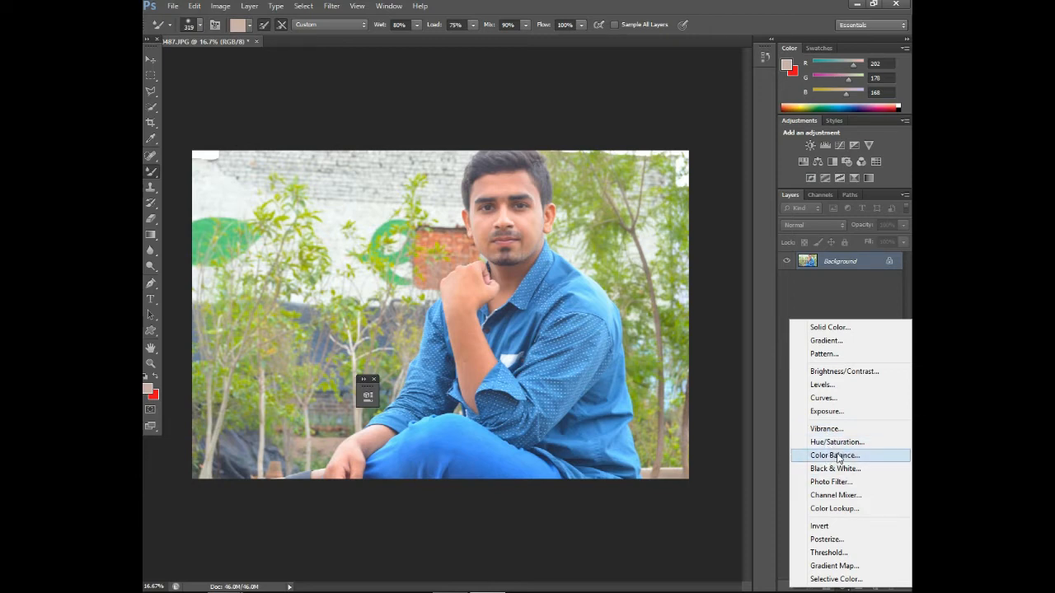
{"action": "left_click", "coordinate": [862, 458]}
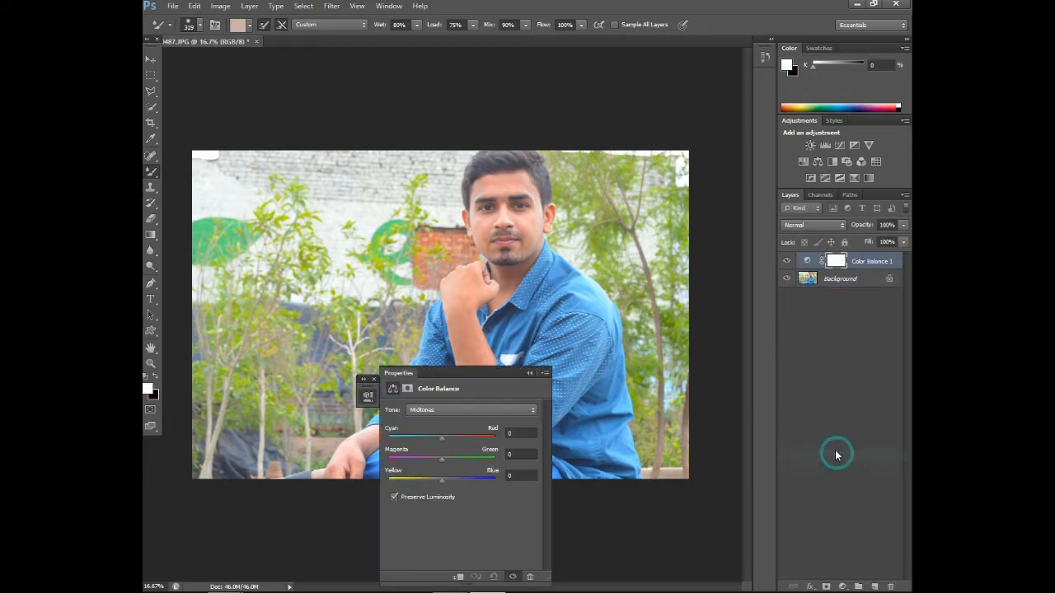
{"action": "left_click", "coordinate": [435, 437]}
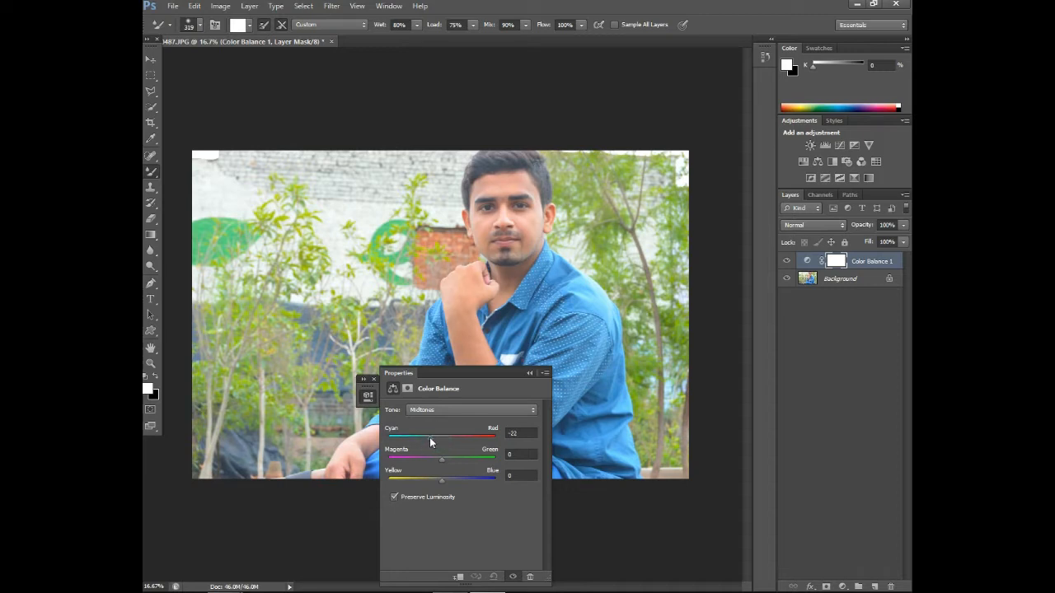
{"action": "left_click_drag", "start_coordinate": [418, 442], "coordinate": [415, 442]}
{"action": "mouse_move", "coordinate": [415, 443]}
{"action": "left_mouse_down"}
{"action": "mouse_move", "coordinate": [398, 454]}
{"action": "mouse_move", "coordinate": [457, 445]}
{"action": "mouse_move", "coordinate": [429, 450]}
{"action": "left_mouse_up"}
{"action": "mouse_move", "coordinate": [435, 457]}
{"action": "left_mouse_down"}
{"action": "mouse_move", "coordinate": [449, 459]}
{"action": "mouse_move", "coordinate": [435, 459]}
{"action": "left_mouse_up"}
{"action": "left_click_drag", "start_coordinate": [440, 465], "coordinate": [453, 488]}
{"action": "left_click_drag", "start_coordinate": [458, 500], "coordinate": [451, 499]}
{"action": "left_click", "coordinate": [531, 374]}
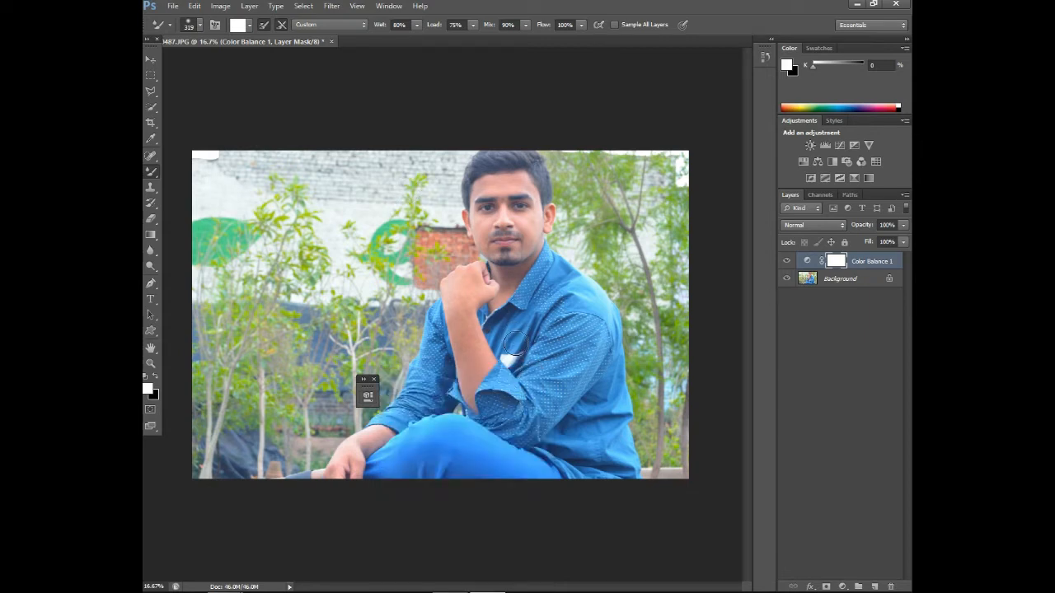
- Add a Brightness/Contrast adjustment layer with the contrast set to 3
{"action": "mouse_move", "coordinate": [910, 513]}
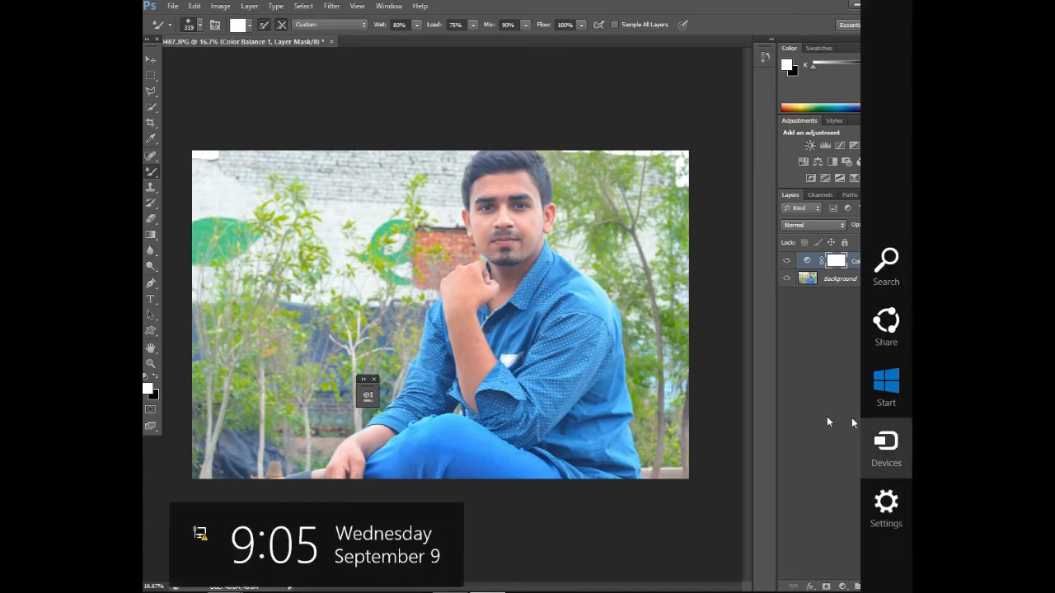
{"action": "left_click", "coordinate": [812, 146]}
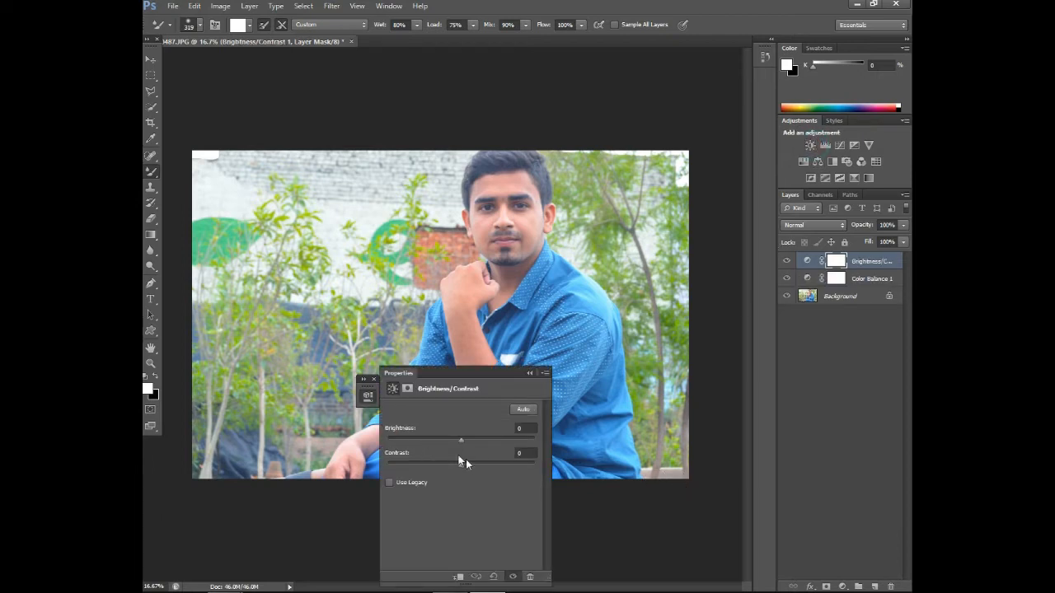
{"action": "left_click_drag", "start_coordinate": [470, 462], "coordinate": [465, 462]}
{"action": "left_click", "coordinate": [528, 374]}
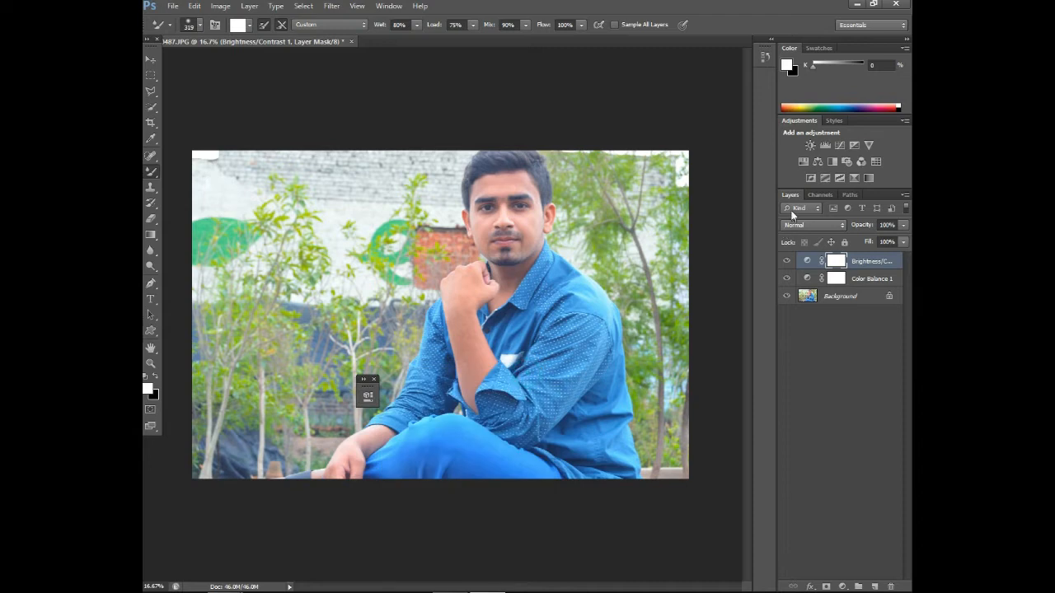
- Add another Color Balance layer and a Channel Mixer layer above it, both with default settings
{"action": "left_click", "coordinate": [817, 162]}
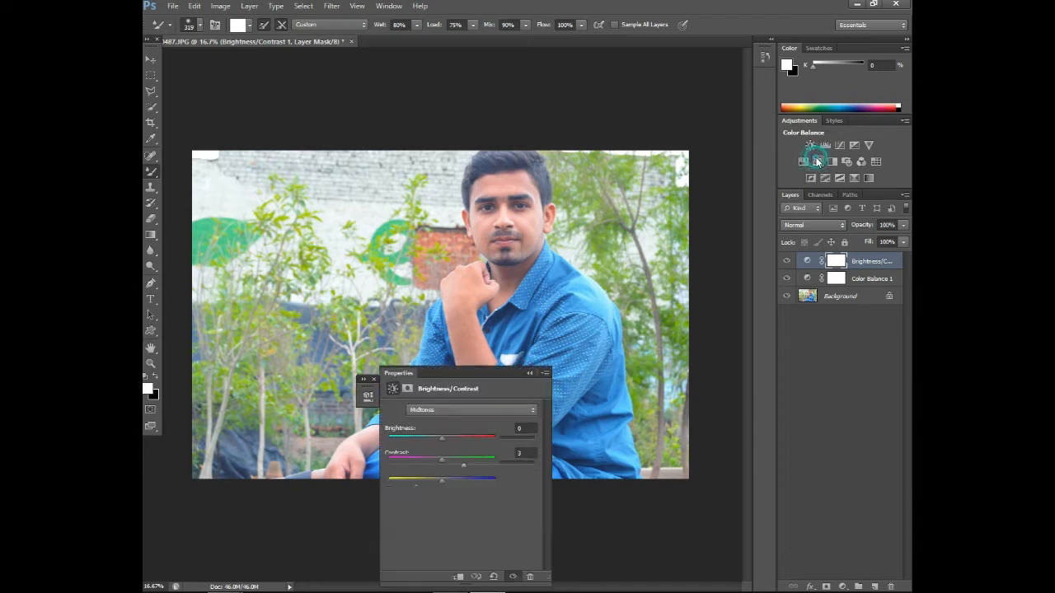
{"action": "left_click", "coordinate": [528, 372]}
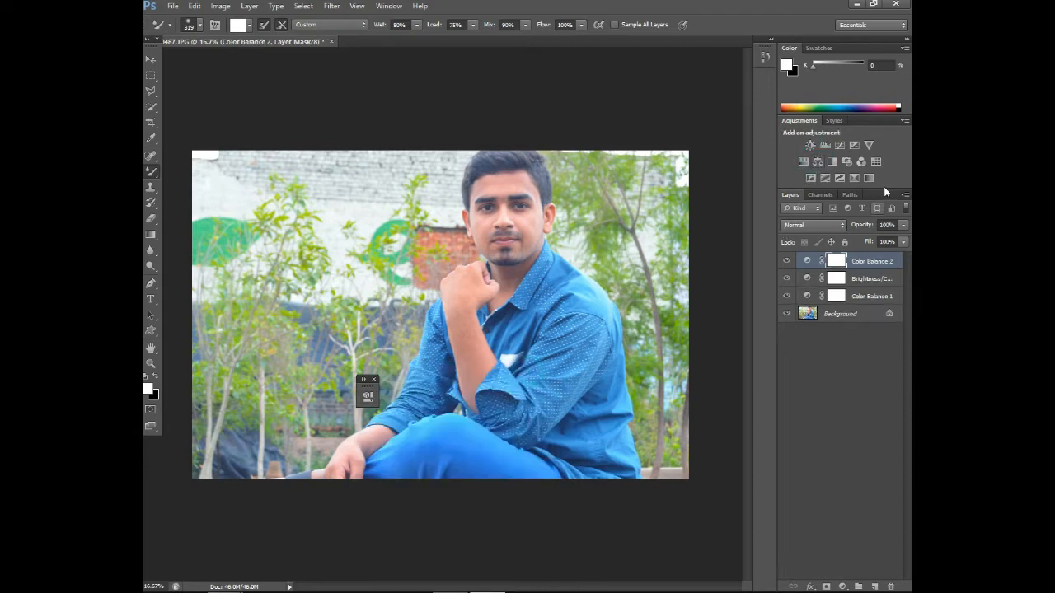
{"action": "left_click", "coordinate": [860, 161]}
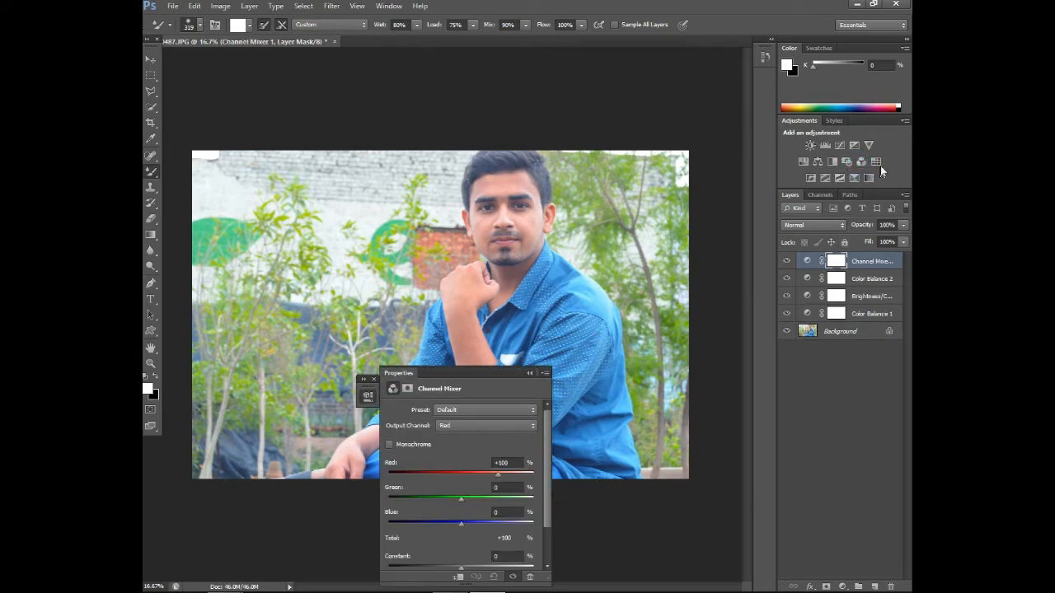
- Add a Posterize adjustment layer with 152 levels and merge all visible layers into the background
{"action": "left_click", "coordinate": [825, 177]}
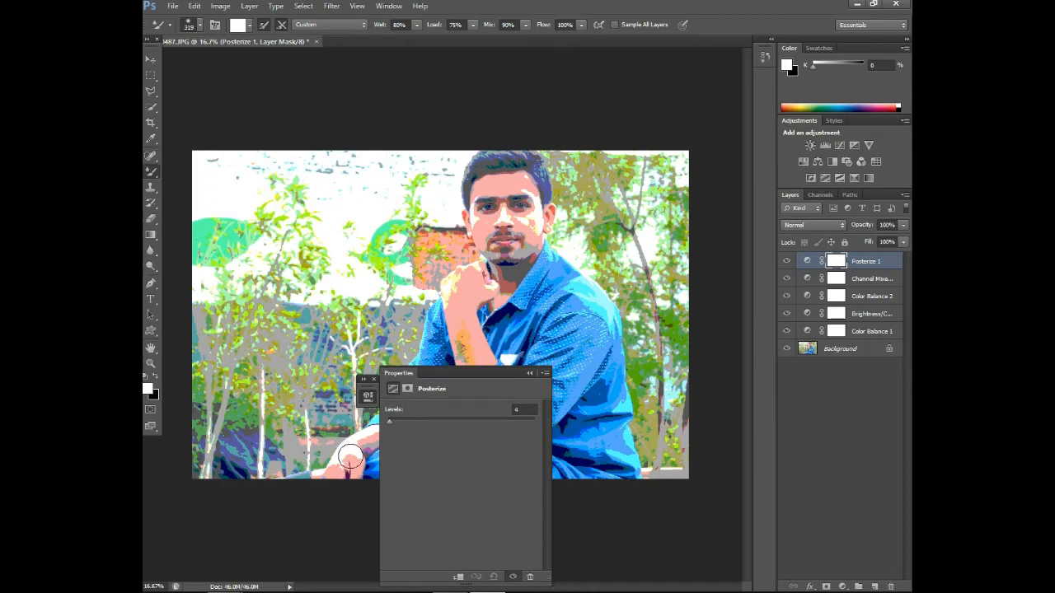
{"action": "left_click_drag", "start_coordinate": [394, 420], "coordinate": [440, 424]}
{"action": "left_click_drag", "start_coordinate": [521, 427], "coordinate": [482, 431]}
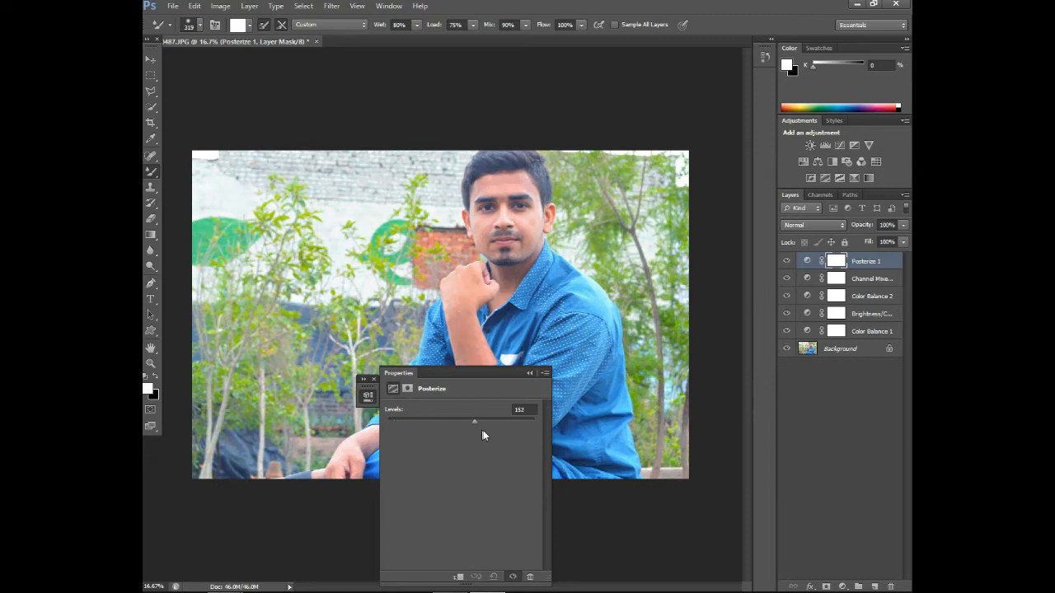
{"action": "left_click", "coordinate": [530, 373]}
{"action": "right_click", "coordinate": [831, 350]}
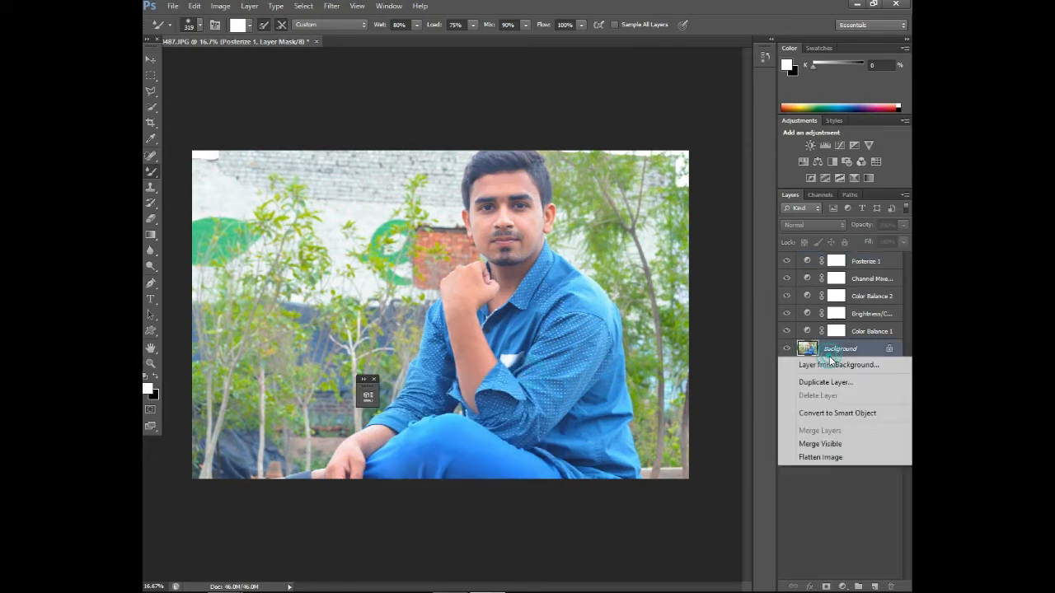
{"action": "left_click", "coordinate": [826, 445]}
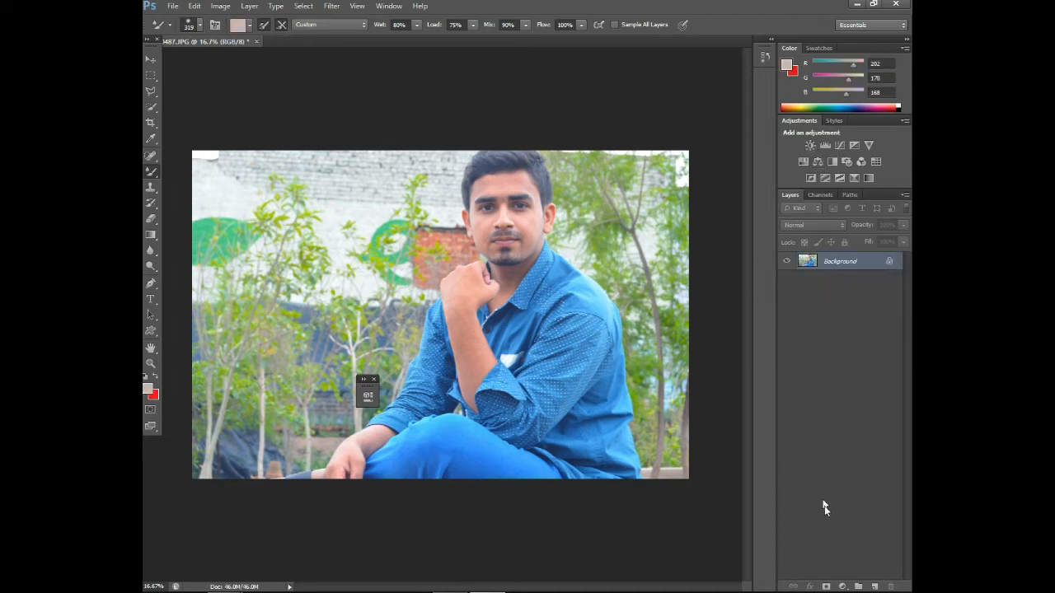
- Add a Hue/Saturation adjustment layer and set the master hue to +31
{"action": "left_click", "coordinate": [842, 586]}
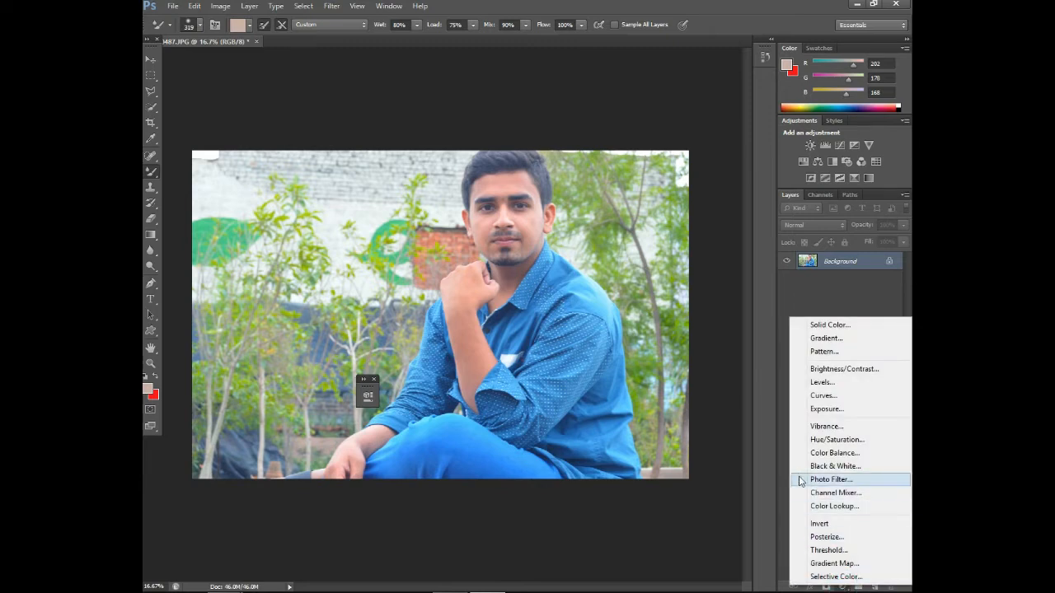
{"action": "left_click", "coordinate": [846, 440]}
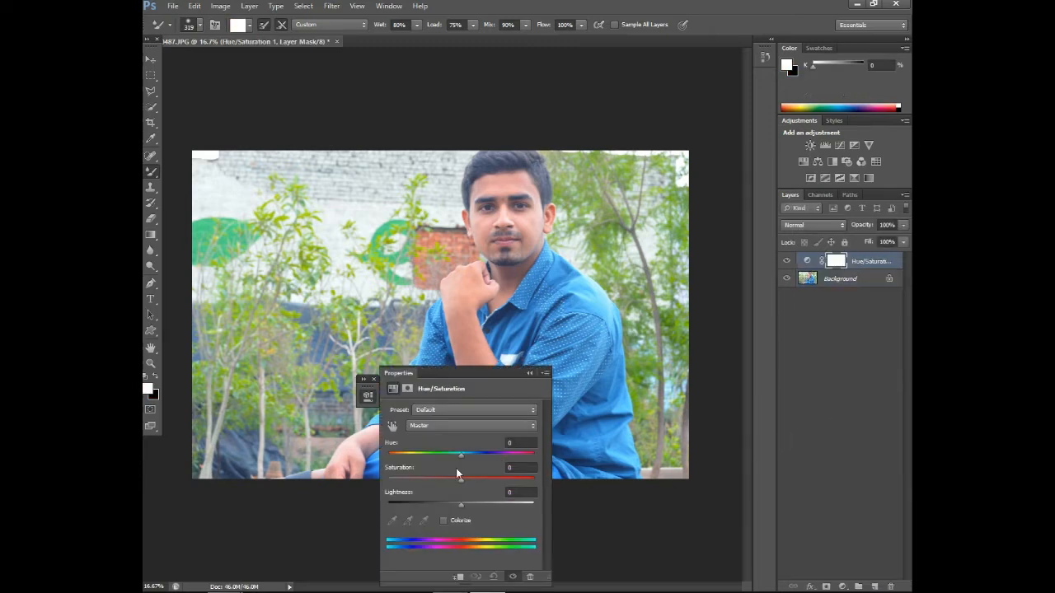
{"action": "left_click_drag", "start_coordinate": [463, 458], "coordinate": [482, 443]}
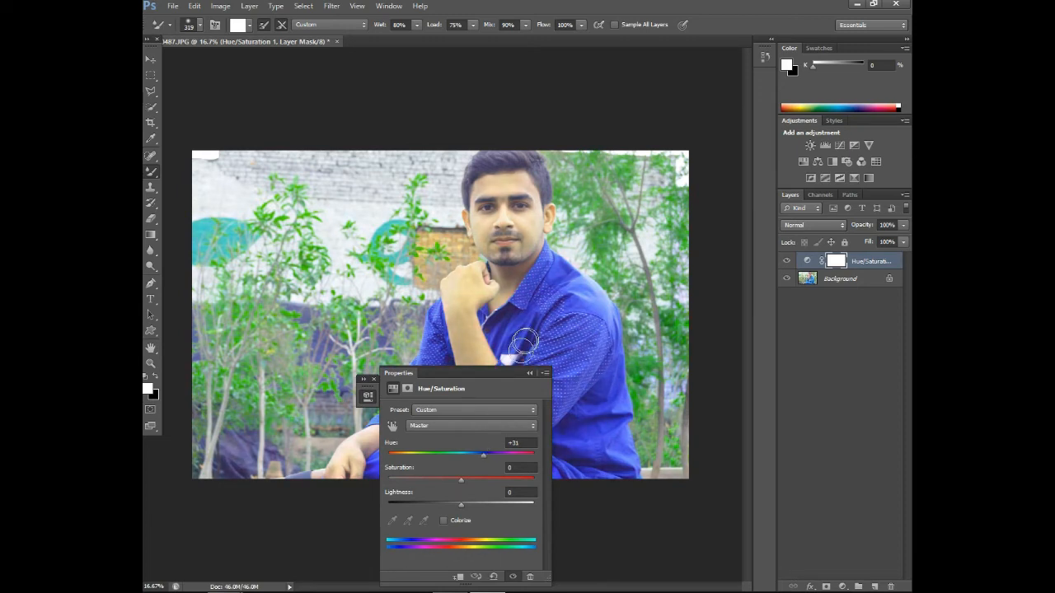
{"action": "left_click", "coordinate": [529, 373]}
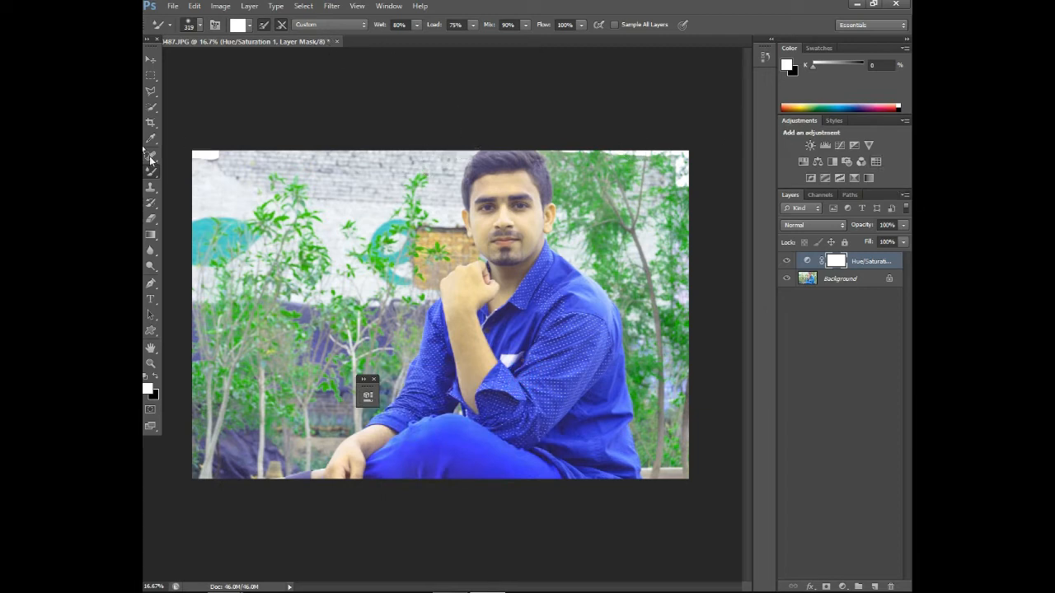
- Add a Gradient Fill layer with the Reflected style and an angle of 0°
{"action": "left_click", "coordinate": [842, 586]}
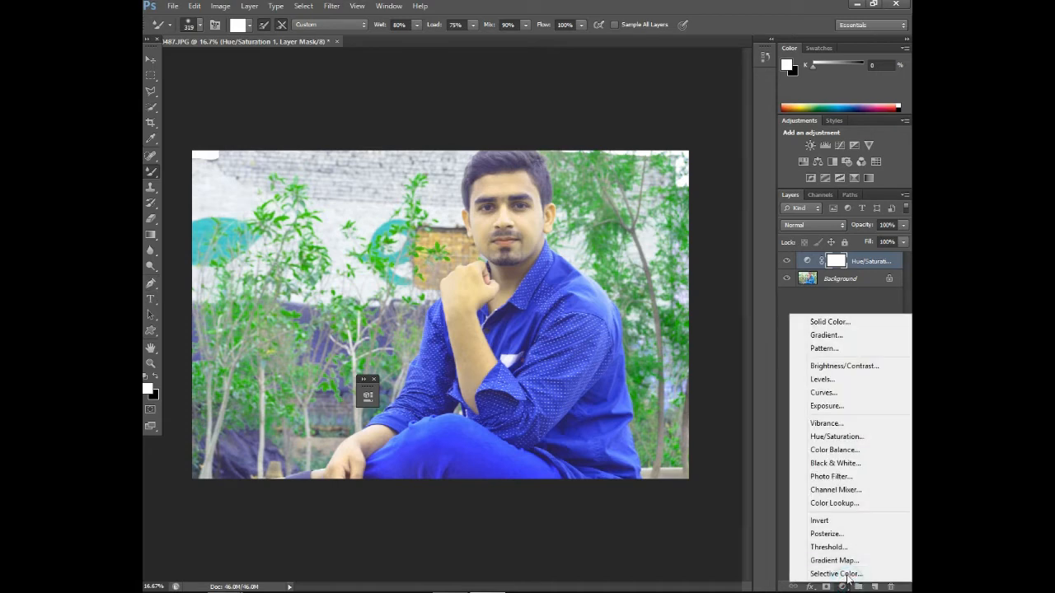
{"action": "left_click", "coordinate": [826, 336]}
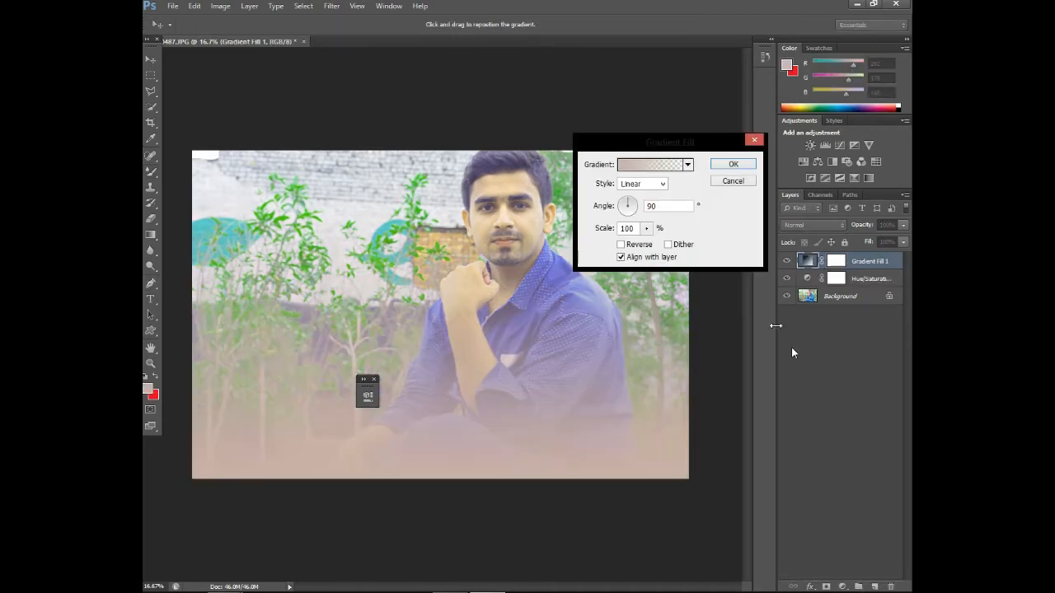
{"action": "left_click", "coordinate": [662, 184]}
{"action": "left_click", "coordinate": [661, 216]}
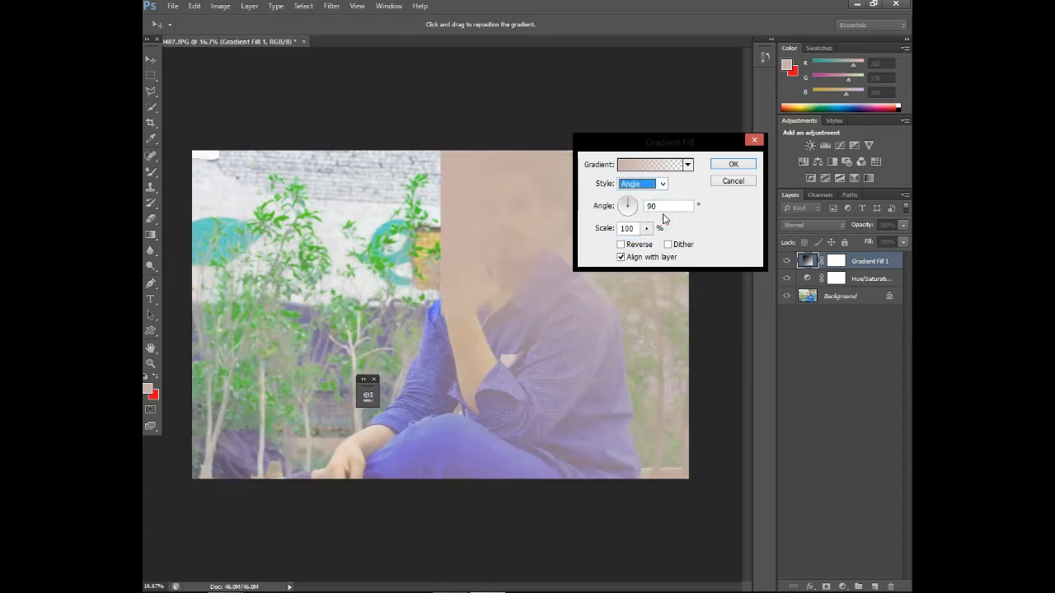
{"action": "left_click", "coordinate": [663, 183]}
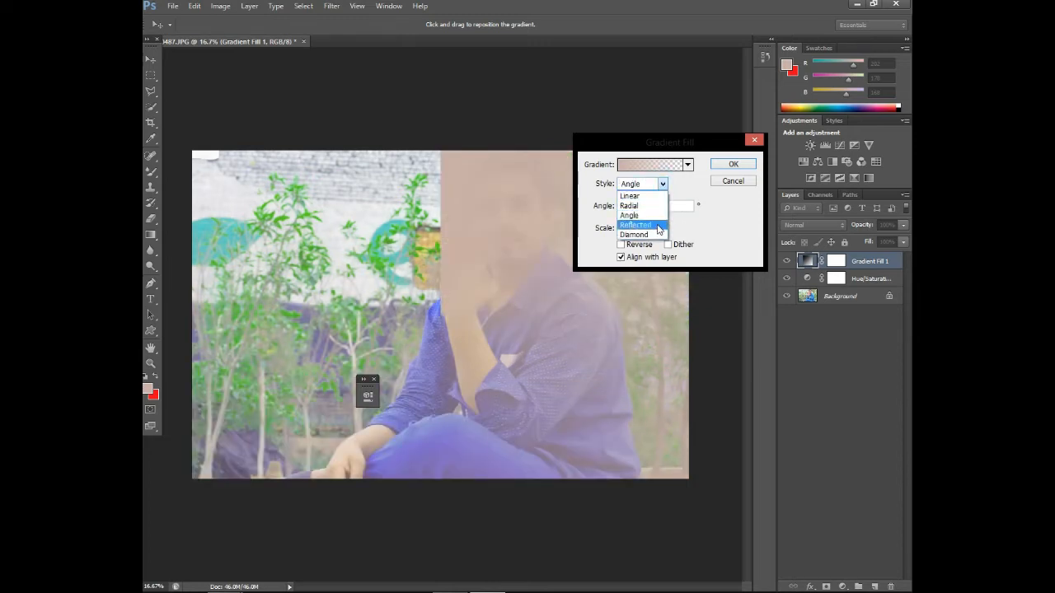
{"action": "left_click", "coordinate": [647, 225]}
{"action": "mouse_move", "coordinate": [632, 206]}
{"action": "left_mouse_down"}
{"action": "mouse_move", "coordinate": [623, 211]}
{"action": "mouse_move", "coordinate": [637, 210]}
{"action": "left_mouse_up"}
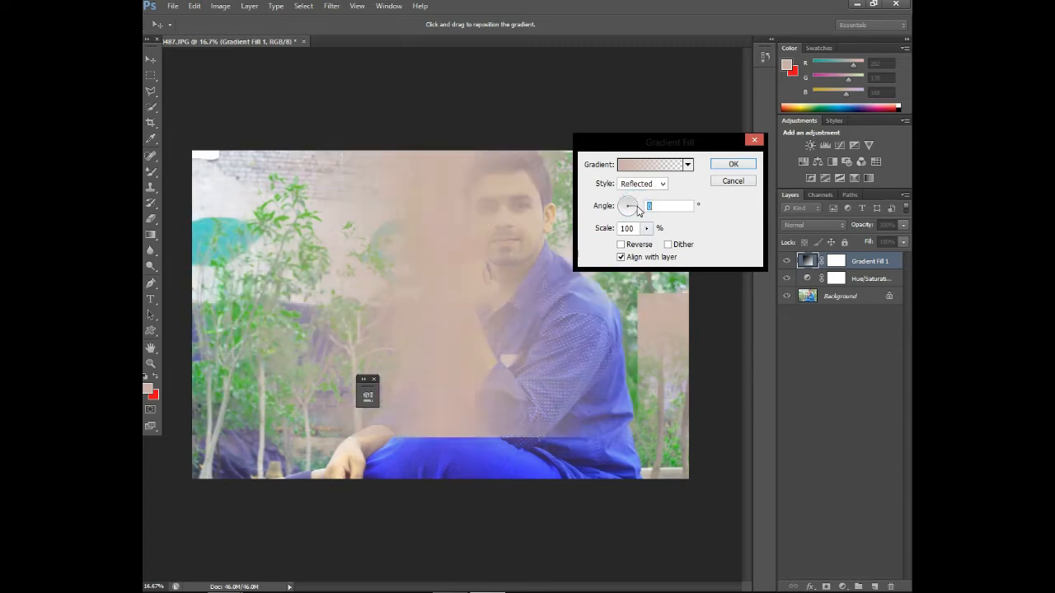
- Apply the gradient fill reversed at 179% scale and set its layer opacity to 52%
{"action": "left_click", "coordinate": [637, 248]}
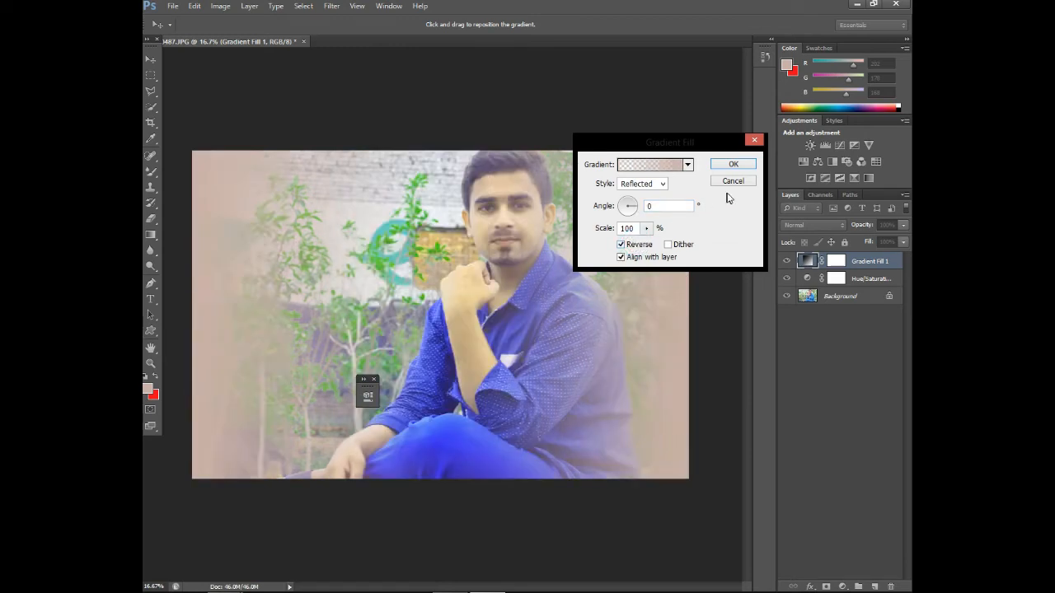
{"action": "left_click", "coordinate": [646, 228]}
{"action": "left_click_drag", "start_coordinate": [643, 243], "coordinate": [653, 246]}
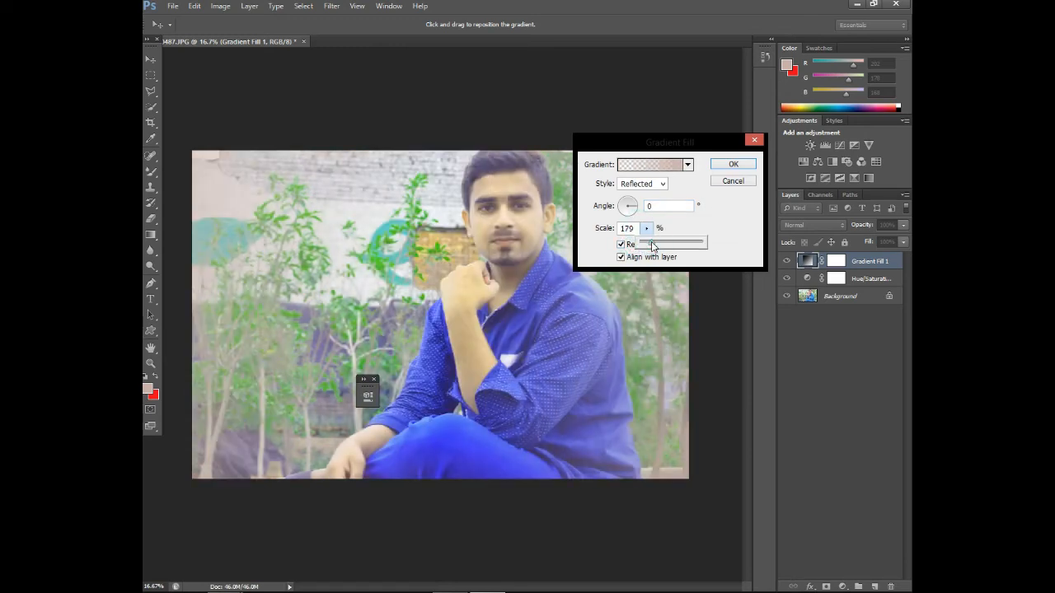
{"action": "left_click", "coordinate": [733, 165]}
{"action": "left_click", "coordinate": [903, 225]}
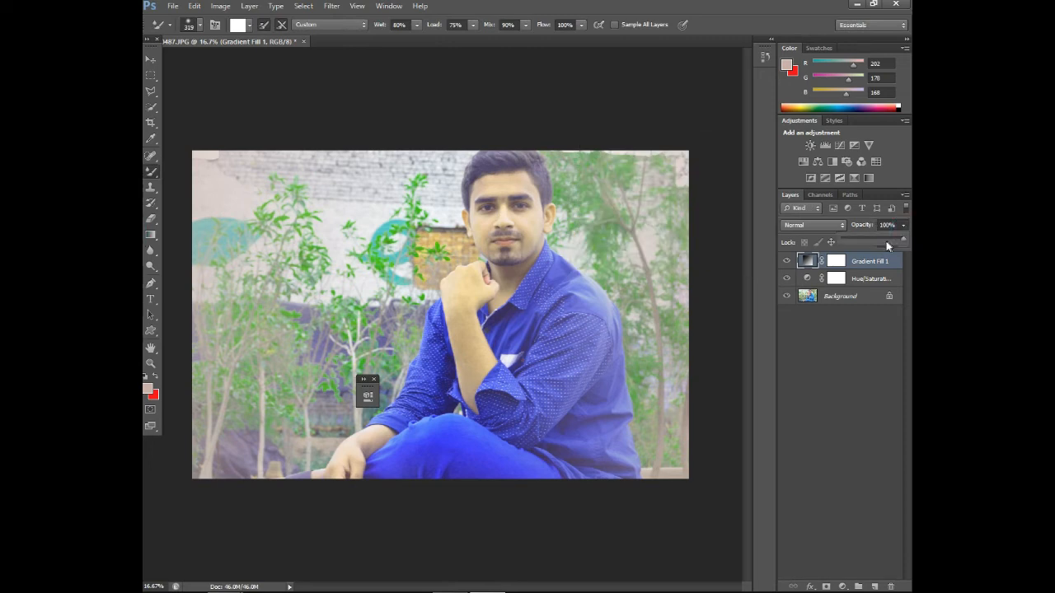
{"action": "left_click_drag", "start_coordinate": [878, 242], "coordinate": [849, 241]}
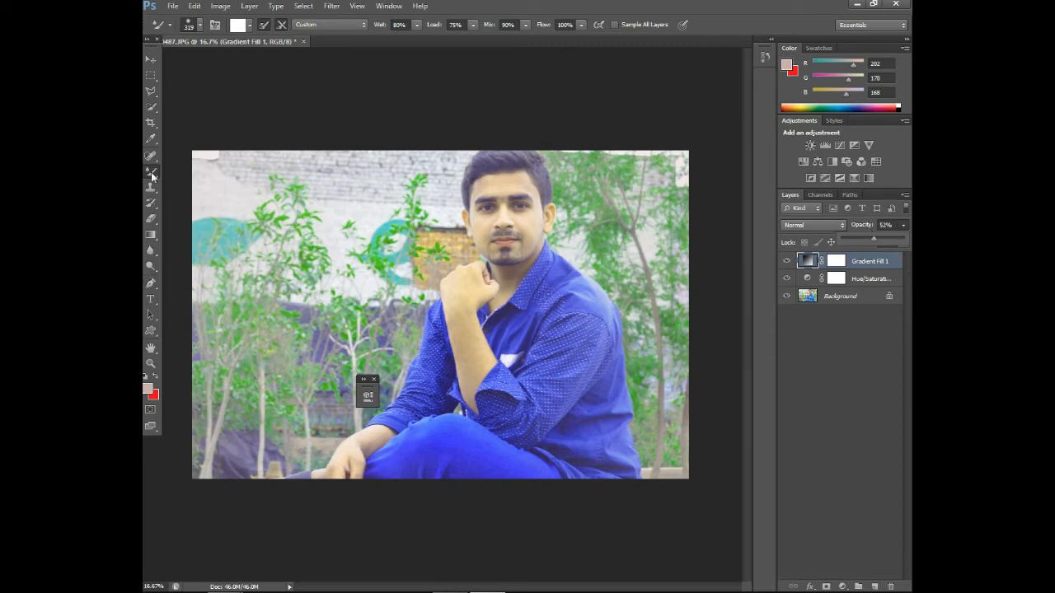
{"action": "left_click", "coordinate": [149, 268]}
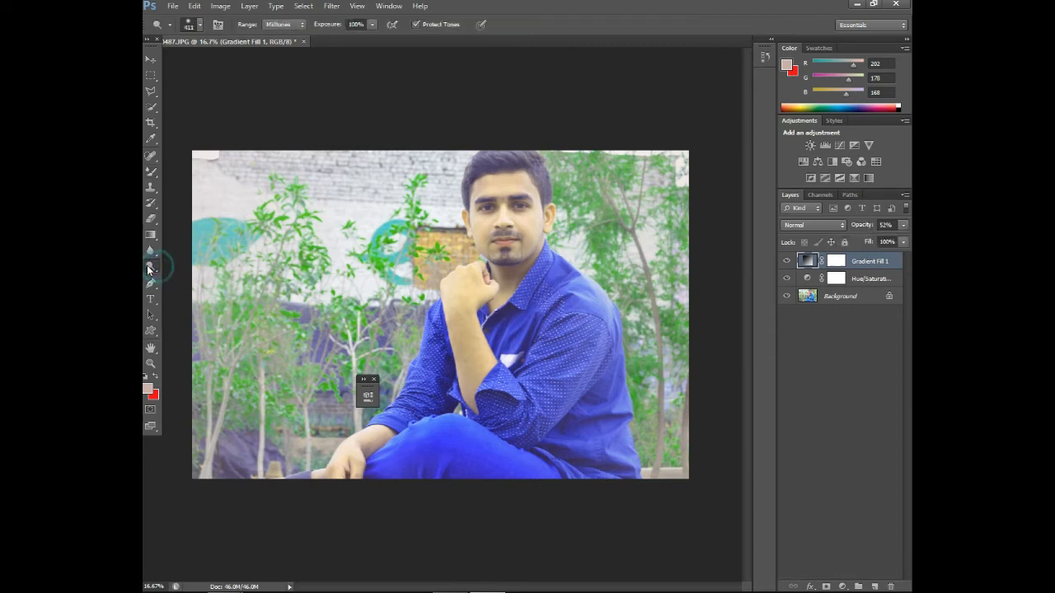
{"action": "right_click", "coordinate": [355, 237]}
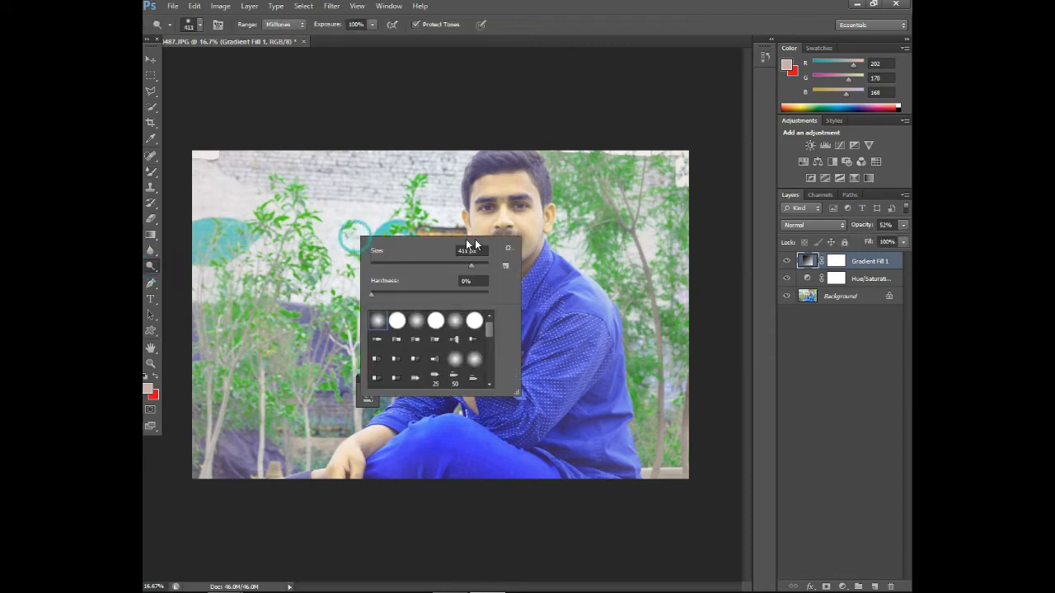
{"action": "left_click", "coordinate": [860, 297]}
{"action": "right_click", "coordinate": [860, 297]}
{"action": "left_click", "coordinate": [834, 379]}
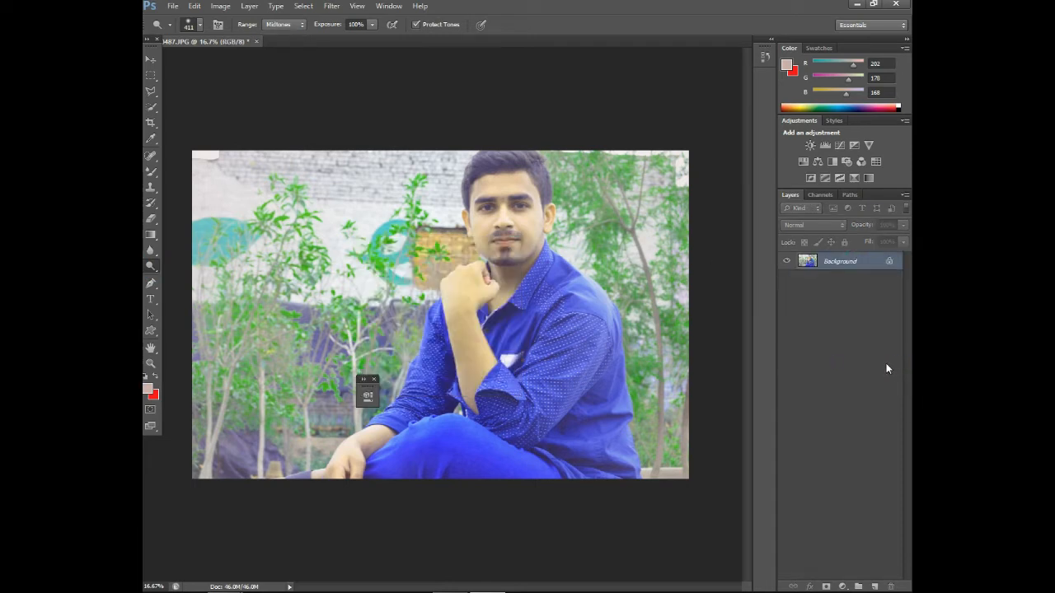
{"action": "key", "text": "ctrl+z"}
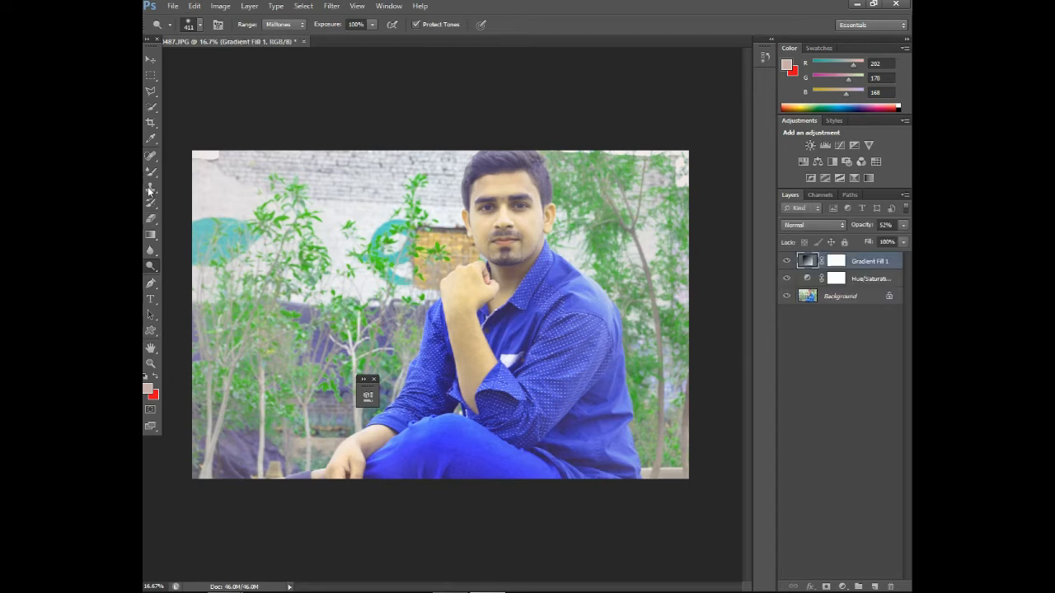
- Rasterize the gradient fill layer for erasing and set the Eraser brush size to 1057 px
{"action": "left_click", "coordinate": [150, 219]}
{"action": "left_click", "coordinate": [366, 281]}
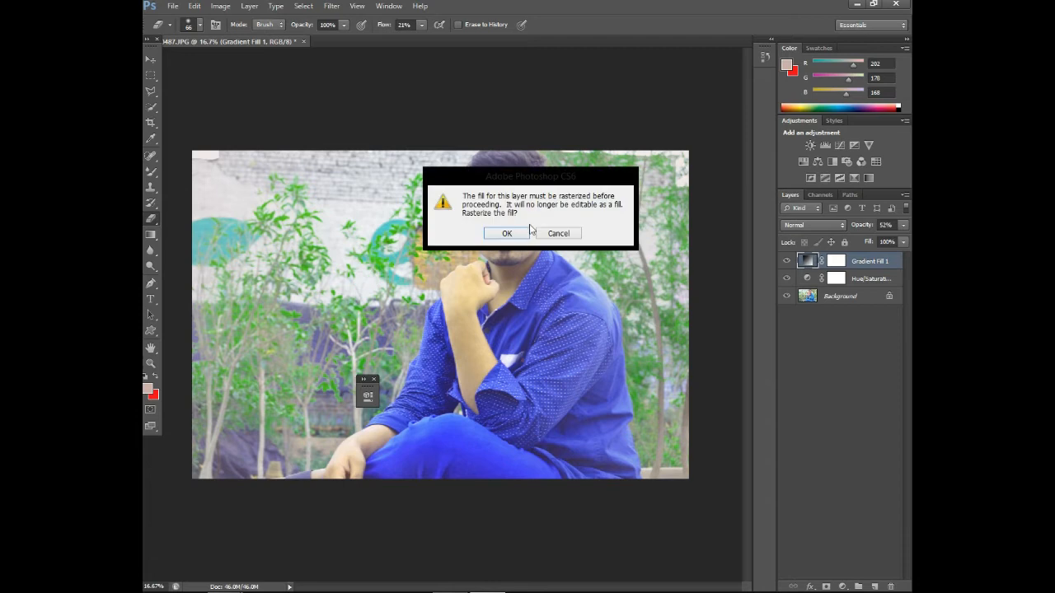
{"action": "left_click", "coordinate": [507, 234]}
{"action": "right_click", "coordinate": [445, 263]}
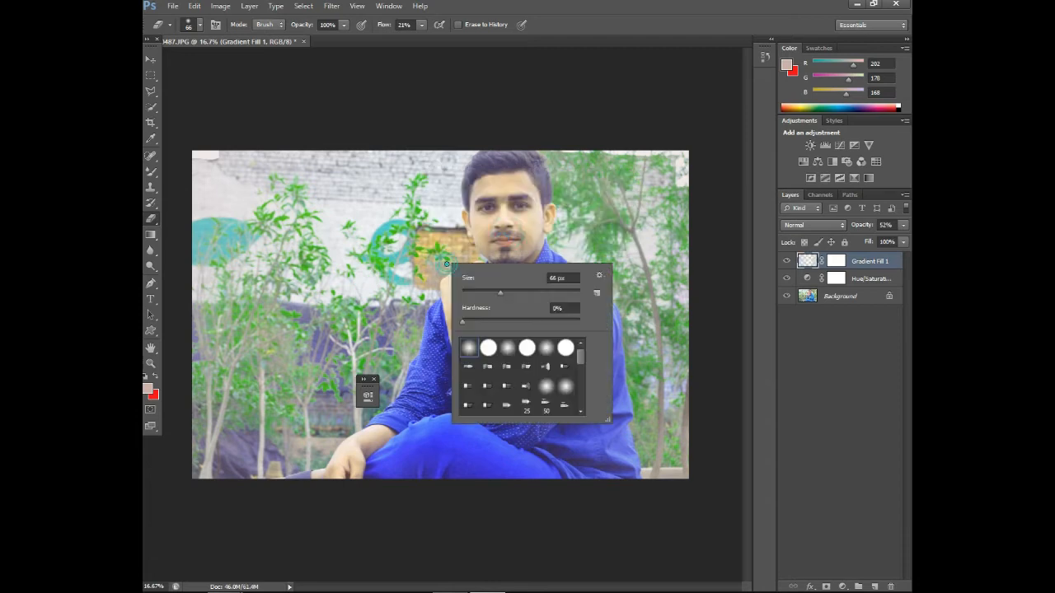
{"action": "left_click", "coordinate": [550, 277]}
{"action": "type", "text": "1057"}
{"action": "key", "text": "Return"}
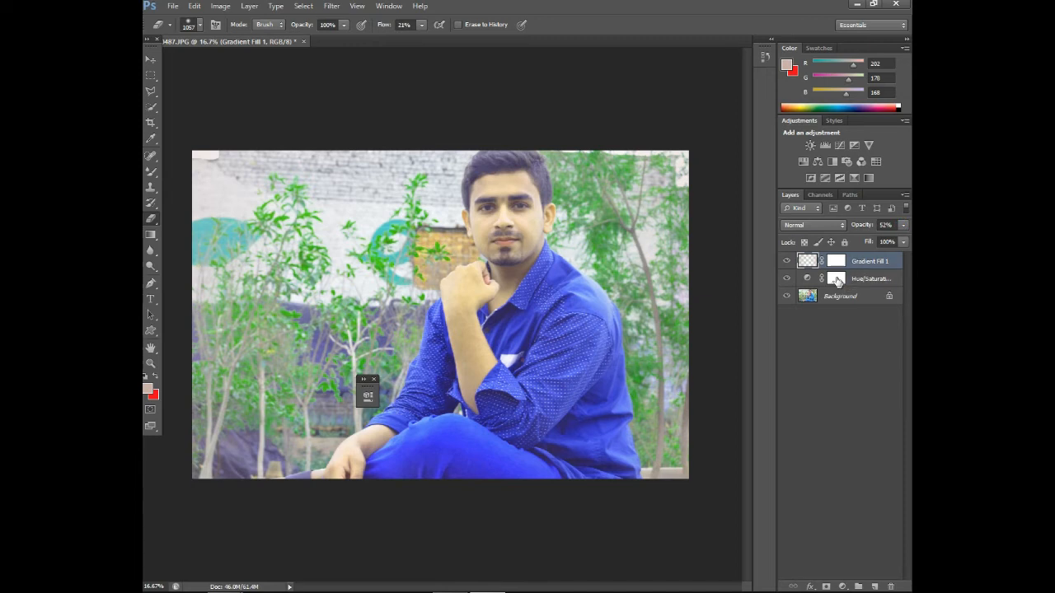
- Set the gradient fill layer's opacity to 100% and erase parts of the haze over the background's left side
{"action": "left_click", "coordinate": [903, 225]}
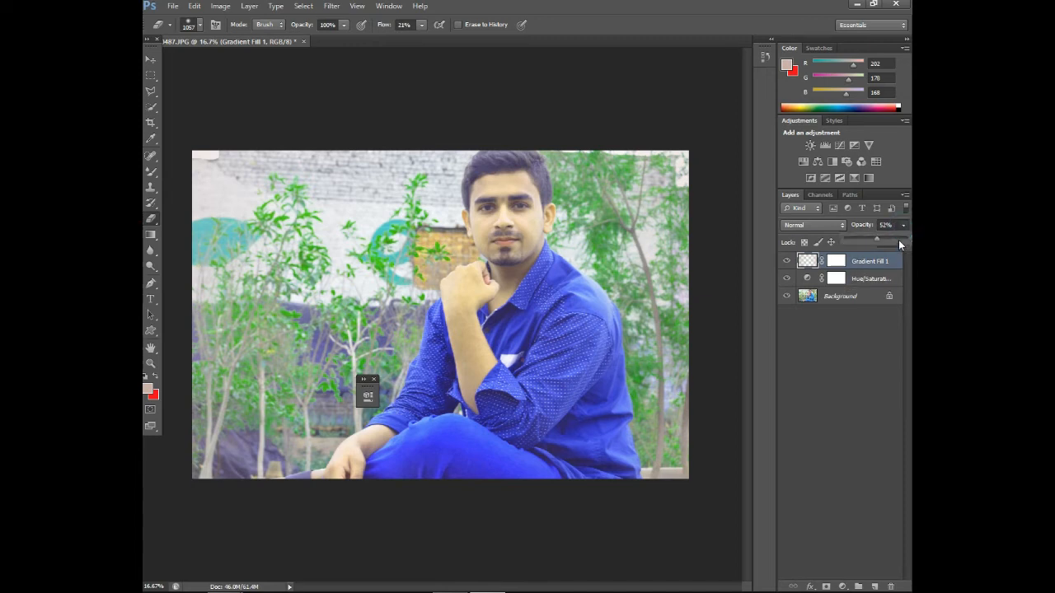
{"action": "left_click_drag", "start_coordinate": [899, 241], "coordinate": [911, 240]}
{"action": "left_click", "coordinate": [339, 151]}
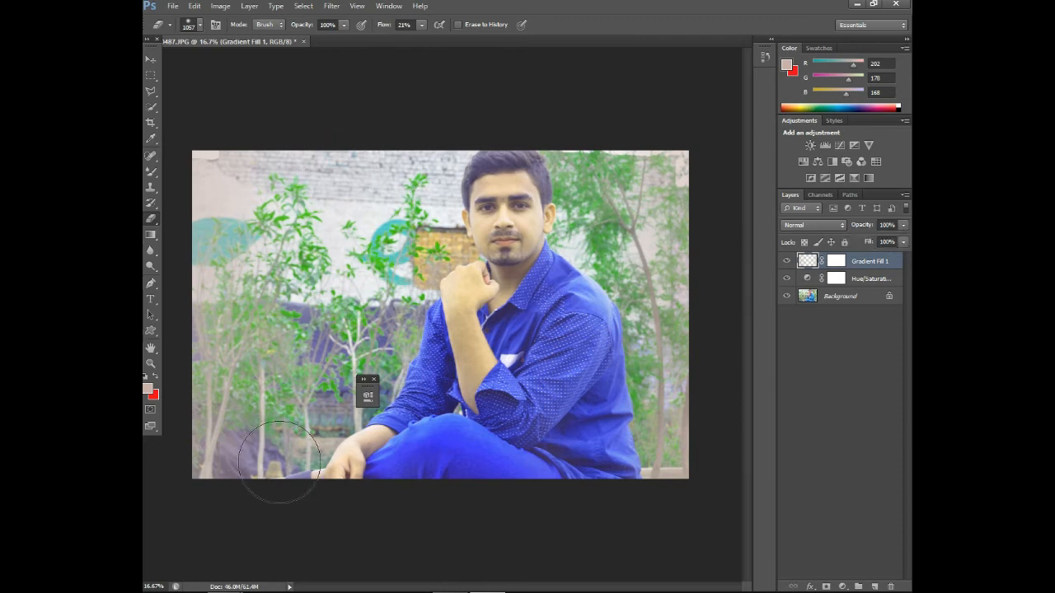
{"action": "left_click_drag", "start_coordinate": [251, 426], "coordinate": [265, 448]}
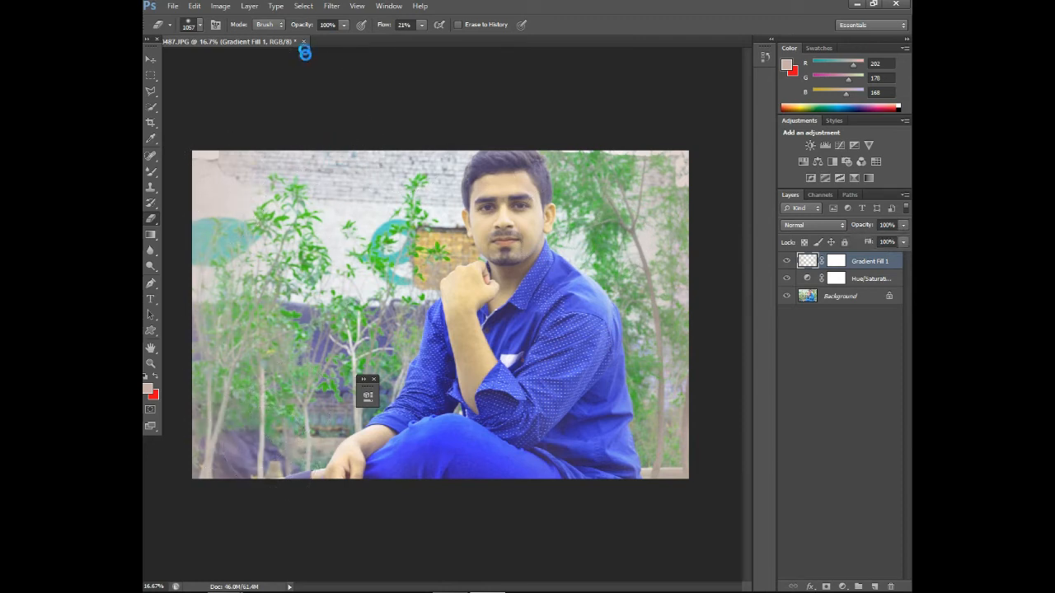
- Set the Eraser flow to 100% and erase more of the gradient haze over the wall and trees around the man
{"action": "left_click", "coordinate": [421, 25]}
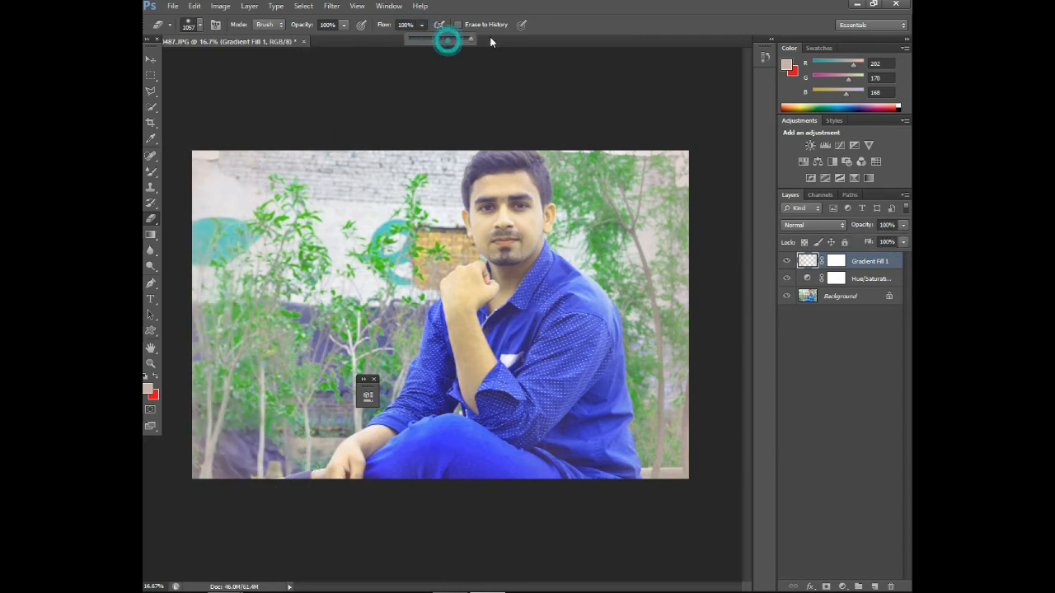
{"action": "left_click", "coordinate": [318, 151]}
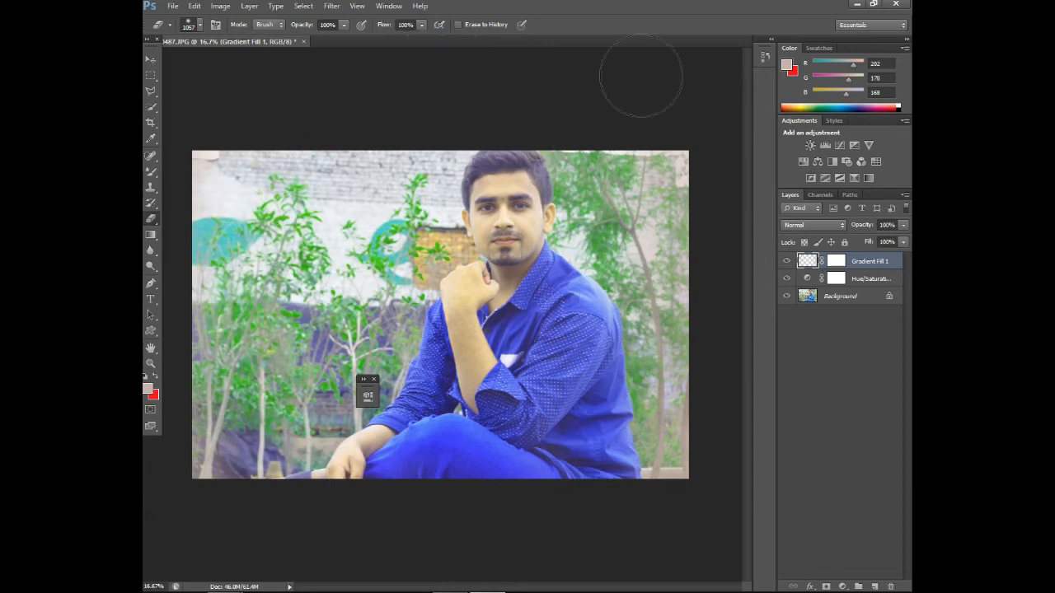
{"action": "left_click", "coordinate": [585, 142]}
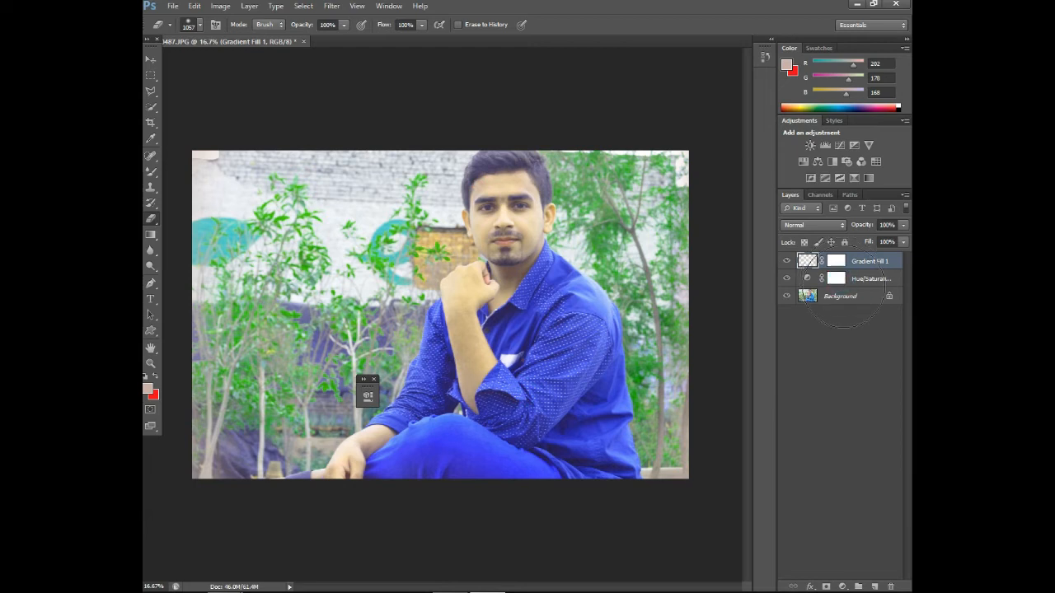
- Merge all visible layers into the background
{"action": "right_click", "coordinate": [836, 281]}
{"action": "left_click", "coordinate": [850, 433]}
{"action": "right_click", "coordinate": [827, 303]}
{"action": "left_click", "coordinate": [821, 381]}
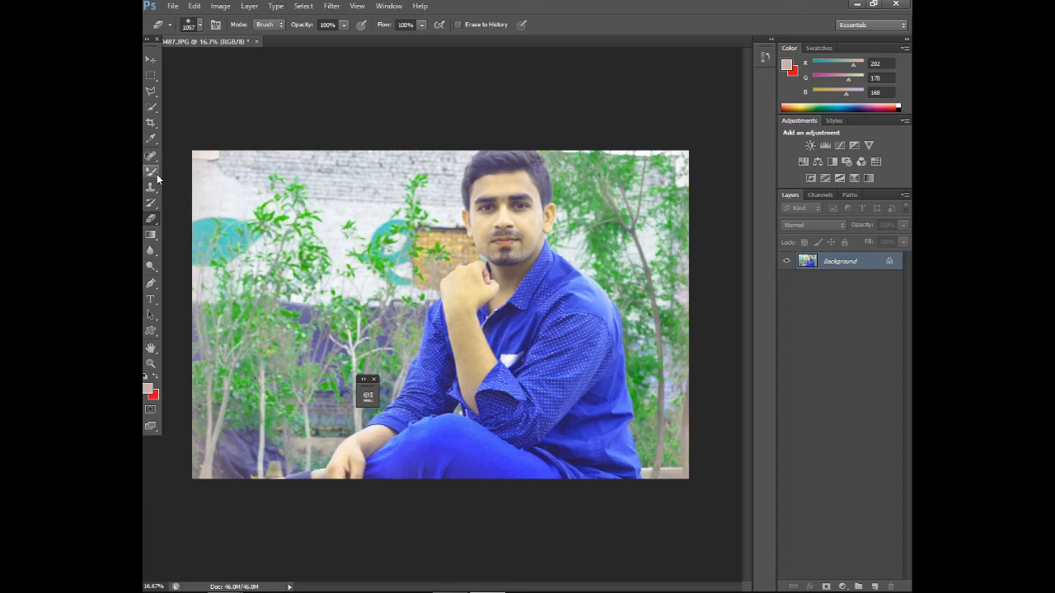
- Brighten the man's face using the Dodge tool with a 236 px brush
{"action": "key", "text": "ctrl+plus"}
{"action": "key", "text": "ctrl+plus"}
{"action": "key", "text": "ctrl+plus"}
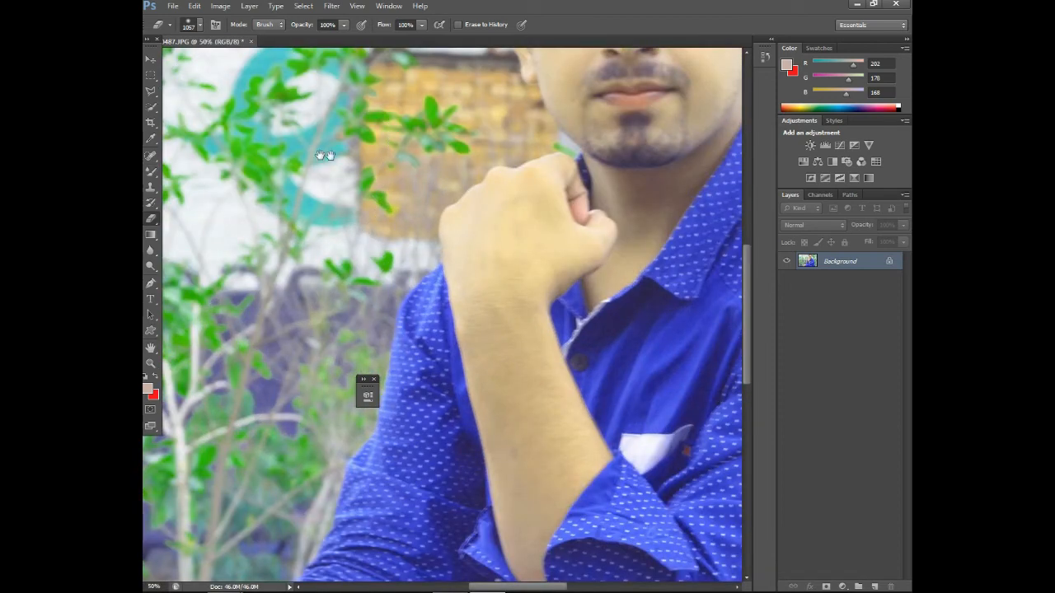
{"action": "mouse_move", "coordinate": [565, 160]}
{"action": "left_mouse_down"}
{"action": "mouse_move", "coordinate": [420, 316]}
{"action": "mouse_move", "coordinate": [371, 340]}
{"action": "mouse_move", "coordinate": [341, 327]}
{"action": "left_mouse_up"}
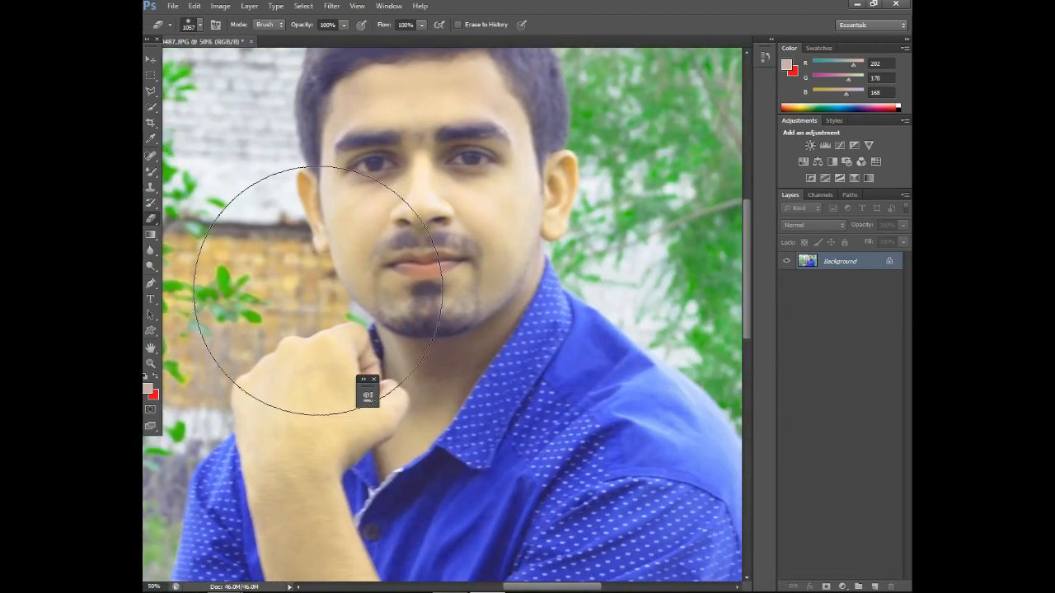
{"action": "left_click", "coordinate": [151, 266]}
{"action": "left_click", "coordinate": [189, 261]}
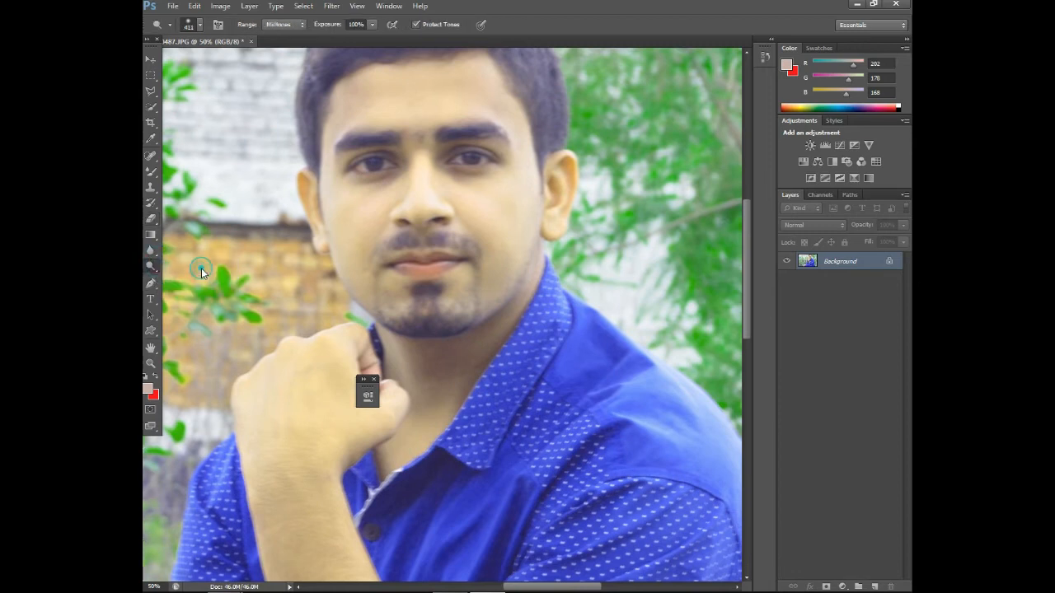
{"action": "right_click", "coordinate": [518, 245]}
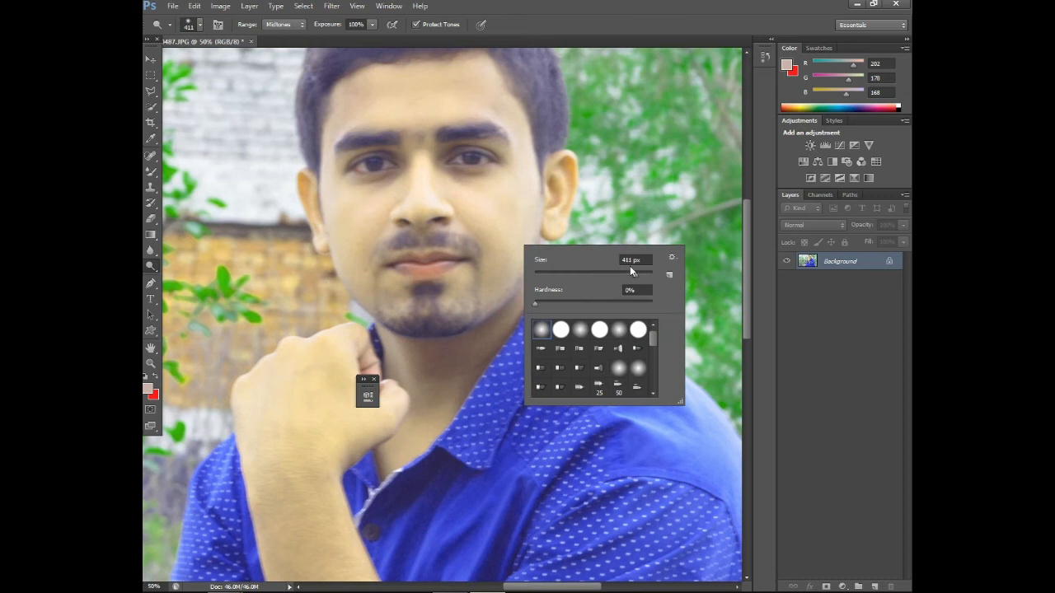
{"action": "left_click_drag", "start_coordinate": [635, 274], "coordinate": [625, 273]}
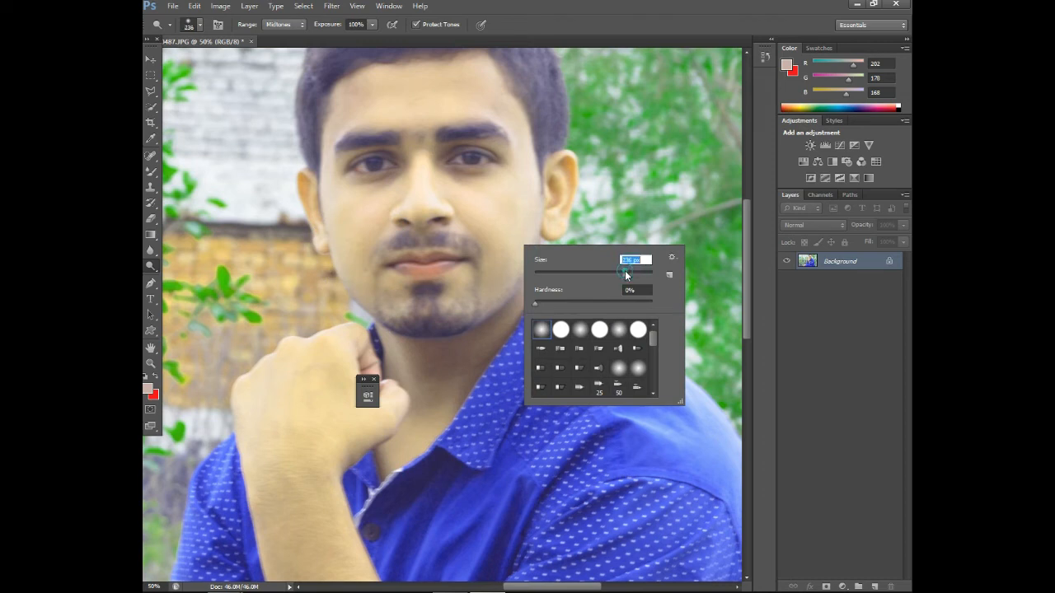
{"action": "left_click", "coordinate": [409, 94]}
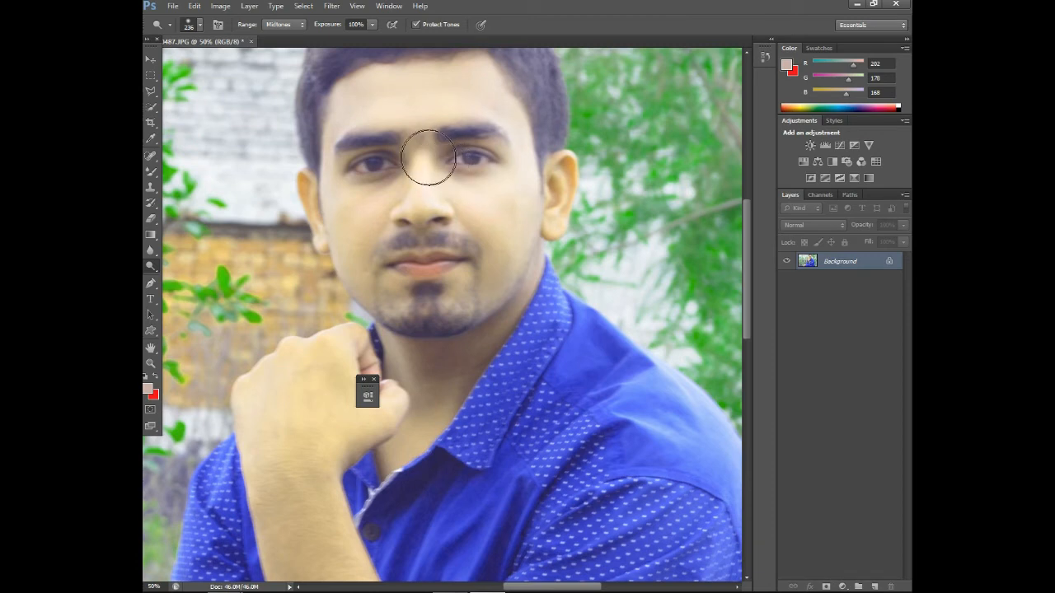
{"action": "mouse_move", "coordinate": [381, 186]}
{"action": "left_mouse_down"}
{"action": "mouse_move", "coordinate": [341, 205]}
{"action": "mouse_move", "coordinate": [382, 290]}
{"action": "mouse_move", "coordinate": [426, 297]}
{"action": "mouse_move", "coordinate": [462, 284]}
{"action": "mouse_move", "coordinate": [509, 198]}
{"action": "mouse_move", "coordinate": [521, 217]}
{"action": "mouse_move", "coordinate": [411, 199]}
{"action": "left_mouse_up"}
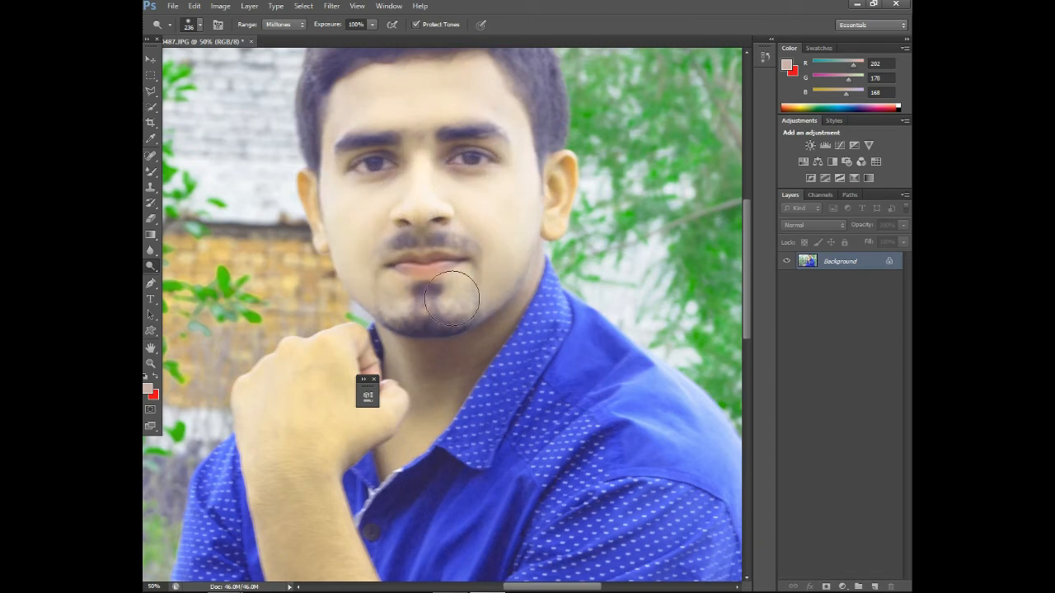
- Dodge the skin on the neck, raised hand, forearm and the hand resting on the knee
{"action": "mouse_move", "coordinate": [472, 376]}
{"action": "left_mouse_down"}
{"action": "mouse_move", "coordinate": [424, 383]}
{"action": "mouse_move", "coordinate": [487, 349]}
{"action": "mouse_move", "coordinate": [496, 331]}
{"action": "mouse_move", "coordinate": [436, 365]}
{"action": "mouse_move", "coordinate": [403, 356]}
{"action": "mouse_move", "coordinate": [459, 403]}
{"action": "mouse_move", "coordinate": [382, 446]}
{"action": "left_mouse_up"}
{"action": "mouse_move", "coordinate": [323, 469]}
{"action": "left_mouse_down"}
{"action": "mouse_move", "coordinate": [281, 475]}
{"action": "mouse_move", "coordinate": [257, 447]}
{"action": "mouse_move", "coordinate": [324, 390]}
{"action": "mouse_move", "coordinate": [344, 390]}
{"action": "mouse_move", "coordinate": [338, 458]}
{"action": "mouse_move", "coordinate": [374, 404]}
{"action": "mouse_move", "coordinate": [316, 368]}
{"action": "mouse_move", "coordinate": [318, 454]}
{"action": "mouse_move", "coordinate": [351, 338]}
{"action": "mouse_move", "coordinate": [255, 381]}
{"action": "left_mouse_up"}
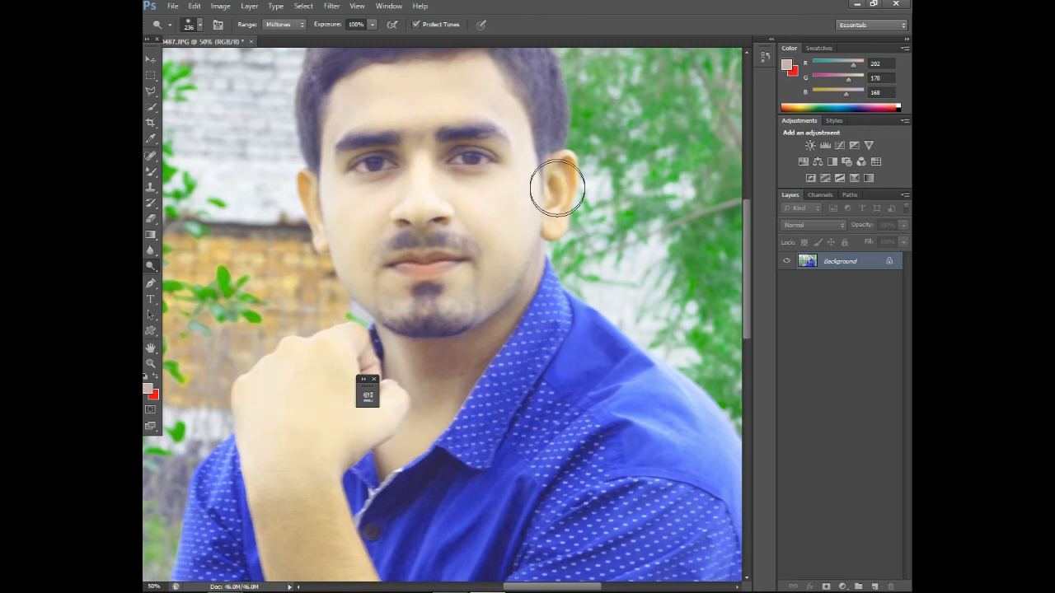
{"action": "scroll", "coordinate": [354, 288], "scroll_direction": "down", "scroll_amount": 3}
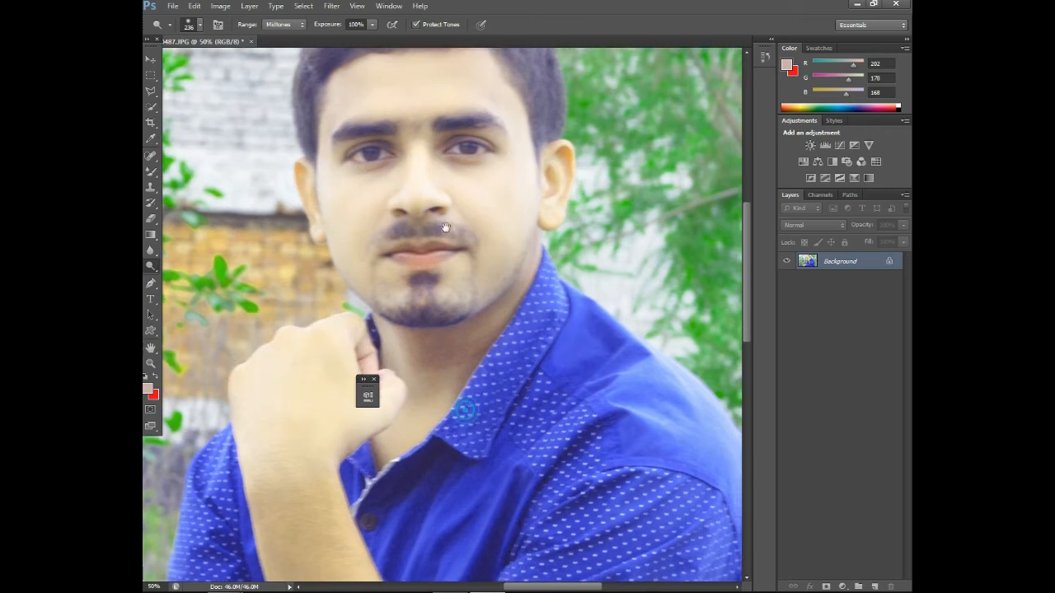
{"action": "mouse_move", "coordinate": [299, 301]}
{"action": "left_mouse_down"}
{"action": "mouse_move", "coordinate": [349, 419]}
{"action": "mouse_move", "coordinate": [306, 552]}
{"action": "mouse_move", "coordinate": [250, 283]}
{"action": "mouse_move", "coordinate": [338, 470]}
{"action": "left_mouse_up"}
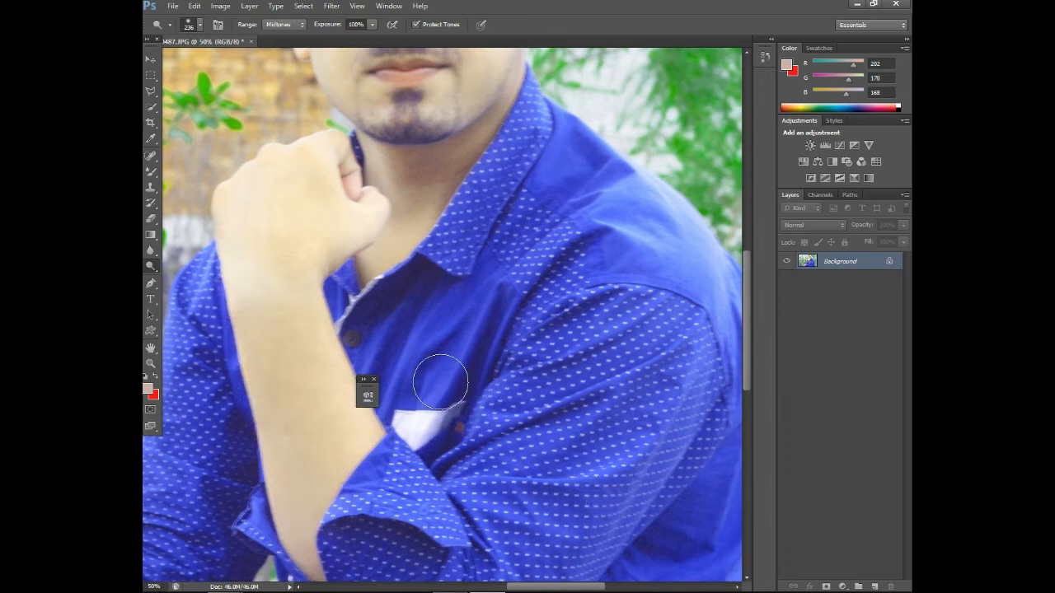
{"action": "key", "text": "ctrl+minus"}
{"action": "key", "text": "ctrl+minus"}
{"action": "key", "text": "ctrl+minus"}
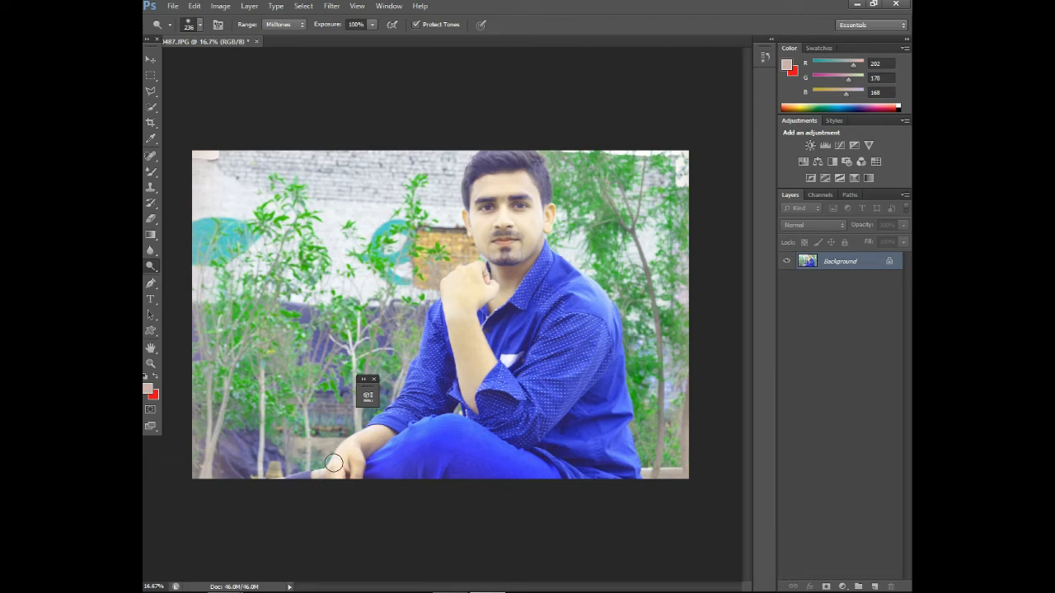
{"action": "left_click", "coordinate": [366, 448]}
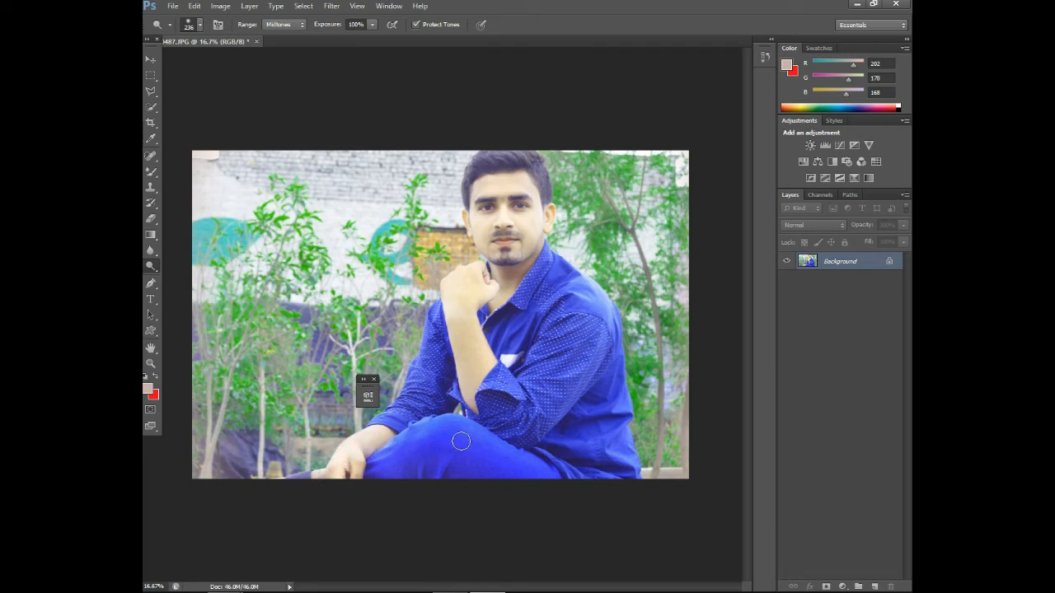
- Darken the shirt's chest, shoulder and sleeve using the Burn tool with a 504 px brush
{"action": "key", "text": "ctrl+plus"}
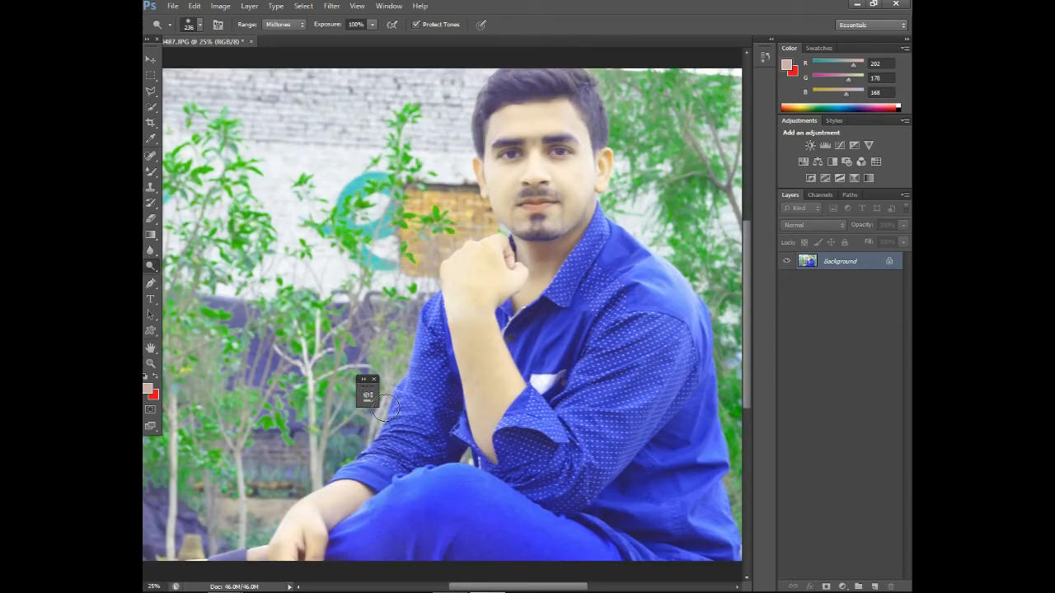
{"action": "left_click_drag", "start_coordinate": [531, 387], "coordinate": [422, 398]}
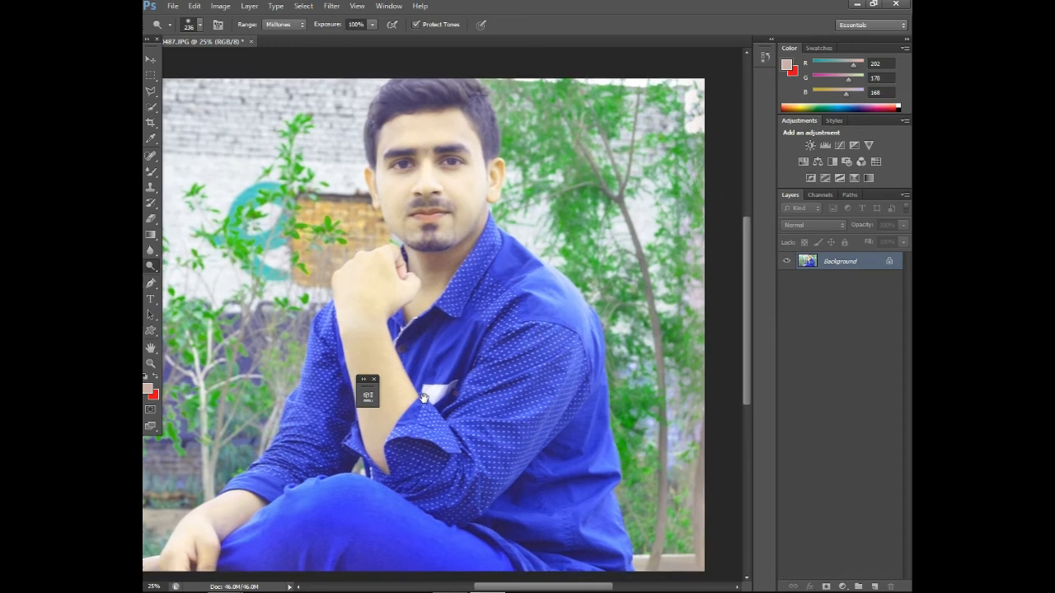
{"action": "right_click", "coordinate": [150, 269]}
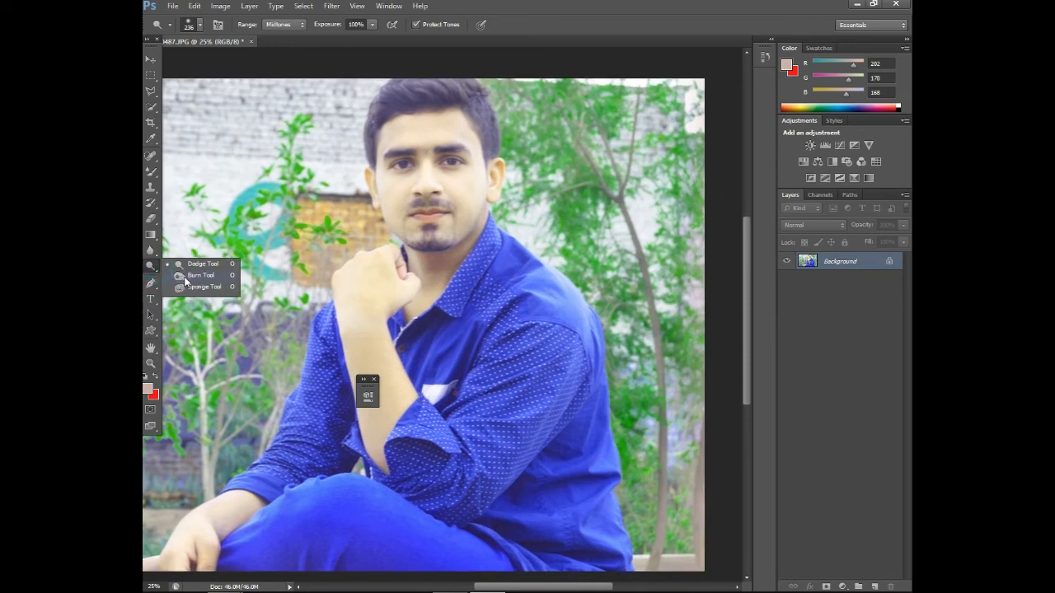
{"action": "left_click", "coordinate": [188, 278]}
{"action": "right_click", "coordinate": [506, 283]}
{"action": "left_click_drag", "start_coordinate": [599, 304], "coordinate": [620, 310]}
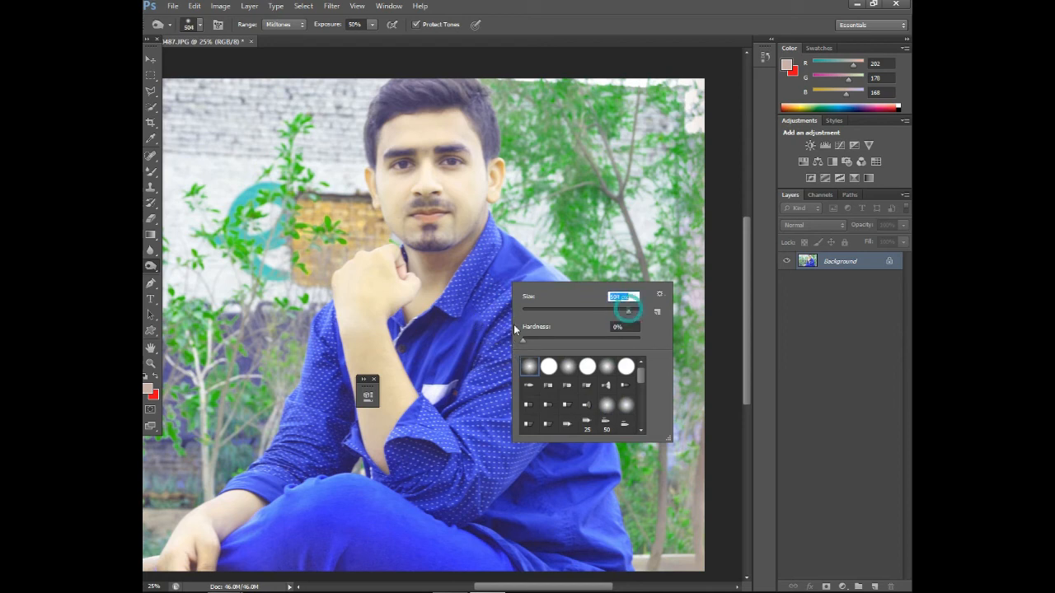
{"action": "left_click", "coordinate": [470, 325]}
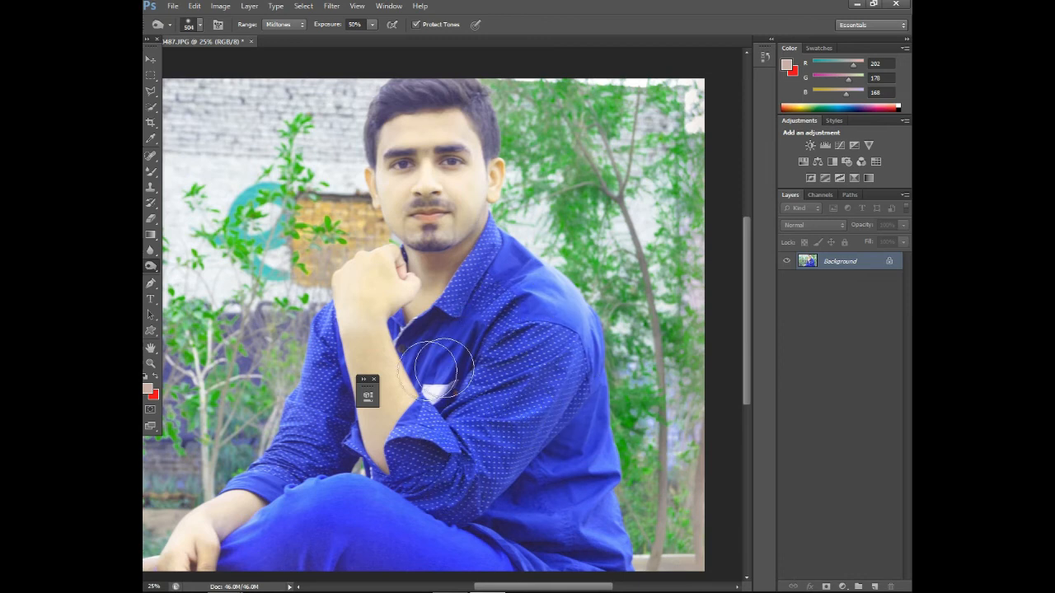
{"action": "left_click_drag", "start_coordinate": [565, 302], "coordinate": [574, 371]}
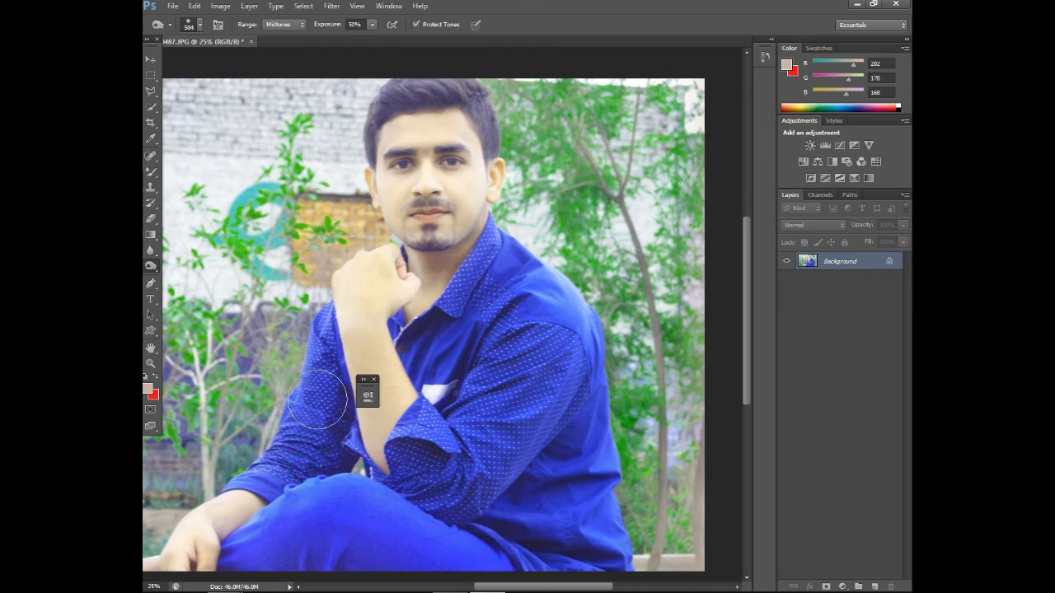
- Burn the trousers and the lower part of the shirt to deepen their blue
{"action": "scroll", "coordinate": [418, 458], "scroll_direction": "down", "scroll_amount": 5}
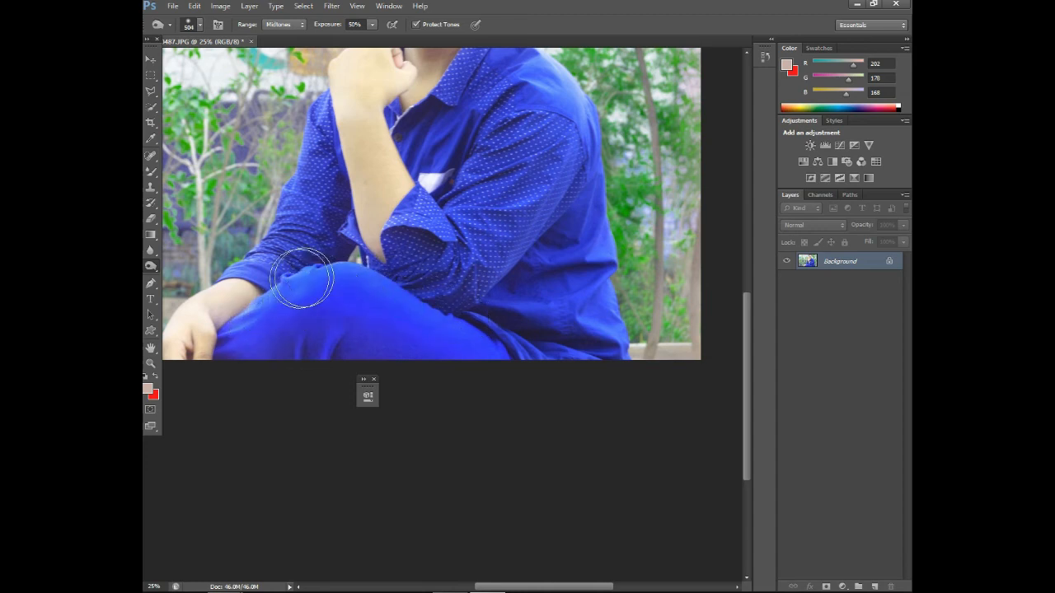
{"action": "scroll", "coordinate": [458, 340], "scroll_direction": "up", "scroll_amount": 3}
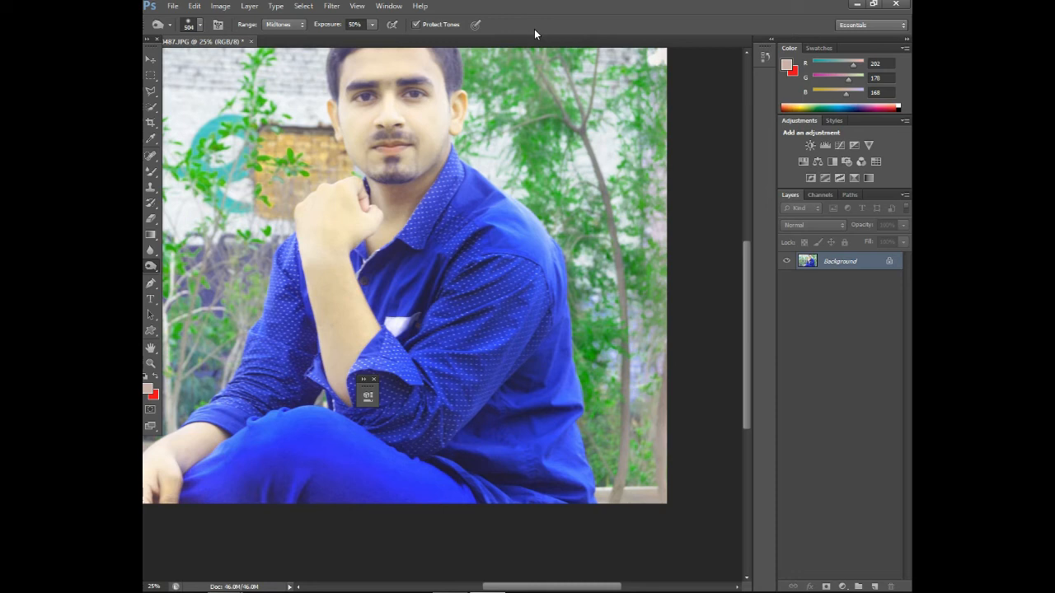
{"action": "mouse_move", "coordinate": [274, 374]}
{"action": "left_mouse_down"}
{"action": "mouse_move", "coordinate": [283, 268]}
{"action": "mouse_move", "coordinate": [279, 339]}
{"action": "mouse_move", "coordinate": [245, 381]}
{"action": "mouse_move", "coordinate": [373, 426]}
{"action": "mouse_move", "coordinate": [486, 411]}
{"action": "mouse_move", "coordinate": [518, 375]}
{"action": "mouse_move", "coordinate": [478, 318]}
{"action": "mouse_move", "coordinate": [432, 385]}
{"action": "mouse_move", "coordinate": [401, 398]}
{"action": "mouse_move", "coordinate": [490, 327]}
{"action": "mouse_move", "coordinate": [517, 220]}
{"action": "mouse_move", "coordinate": [474, 264]}
{"action": "mouse_move", "coordinate": [394, 312]}
{"action": "mouse_move", "coordinate": [477, 219]}
{"action": "mouse_move", "coordinate": [485, 227]}
{"action": "mouse_move", "coordinate": [503, 441]}
{"action": "mouse_move", "coordinate": [524, 472]}
{"action": "mouse_move", "coordinate": [548, 404]}
{"action": "mouse_move", "coordinate": [581, 505]}
{"action": "mouse_move", "coordinate": [569, 426]}
{"action": "mouse_move", "coordinate": [569, 483]}
{"action": "mouse_move", "coordinate": [280, 453]}
{"action": "mouse_move", "coordinate": [234, 466]}
{"action": "mouse_move", "coordinate": [271, 424]}
{"action": "mouse_move", "coordinate": [278, 327]}
{"action": "mouse_move", "coordinate": [313, 417]}
{"action": "mouse_move", "coordinate": [351, 435]}
{"action": "left_mouse_up"}
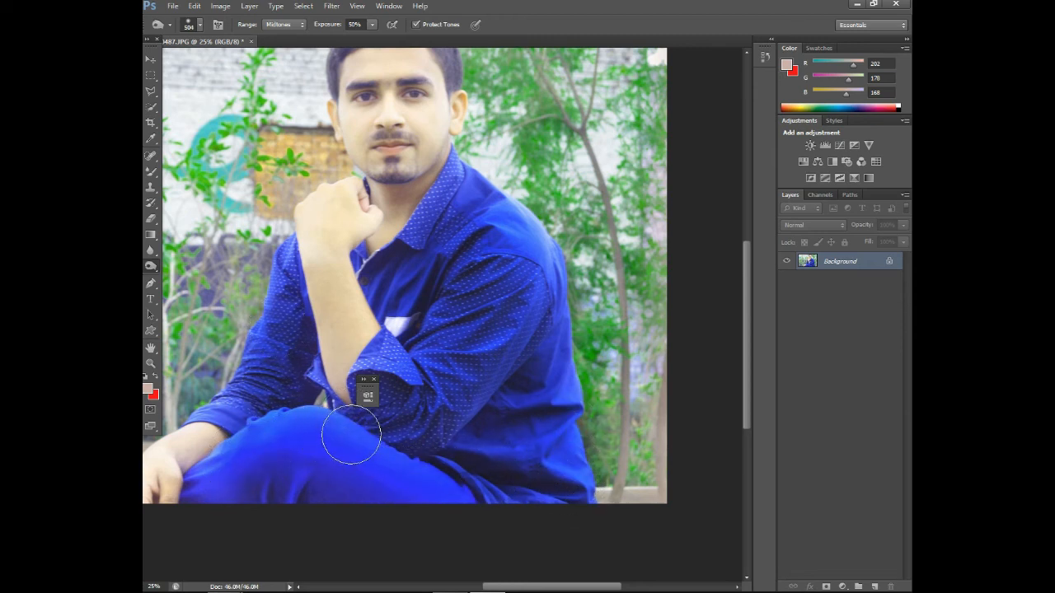
{"action": "key", "text": "ctrl+minus"}
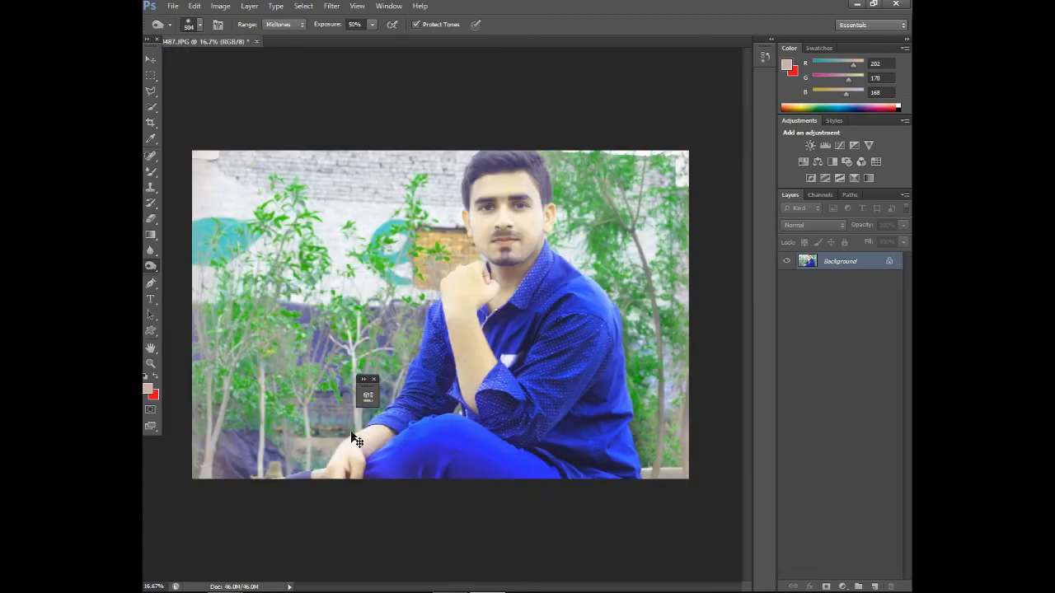
- Reduce the Burn brush to 193 px and darken the man's hair
{"action": "right_click", "coordinate": [524, 162]}
{"action": "left_click", "coordinate": [626, 191]}
{"action": "left_click_drag", "start_coordinate": [476, 161], "coordinate": [519, 157]}
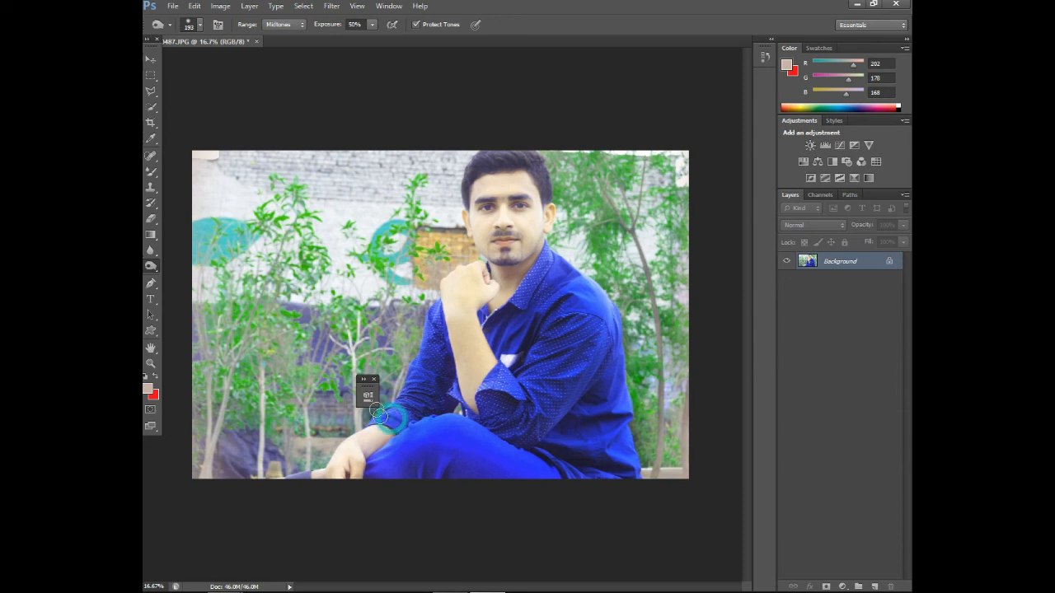
- Draw a rectangular selection just inside the photo's edges and invert it to select the outer border
{"action": "left_click", "coordinate": [152, 75]}
{"action": "left_click_drag", "start_coordinate": [205, 161], "coordinate": [674, 468]}
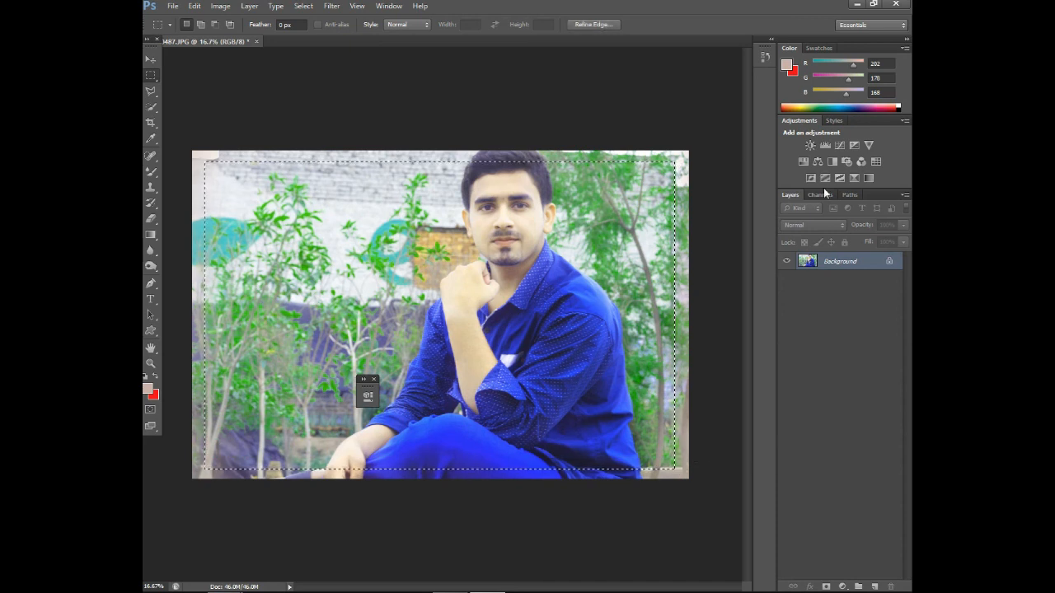
{"action": "right_click", "coordinate": [567, 265]}
{"action": "left_click", "coordinate": [577, 287]}
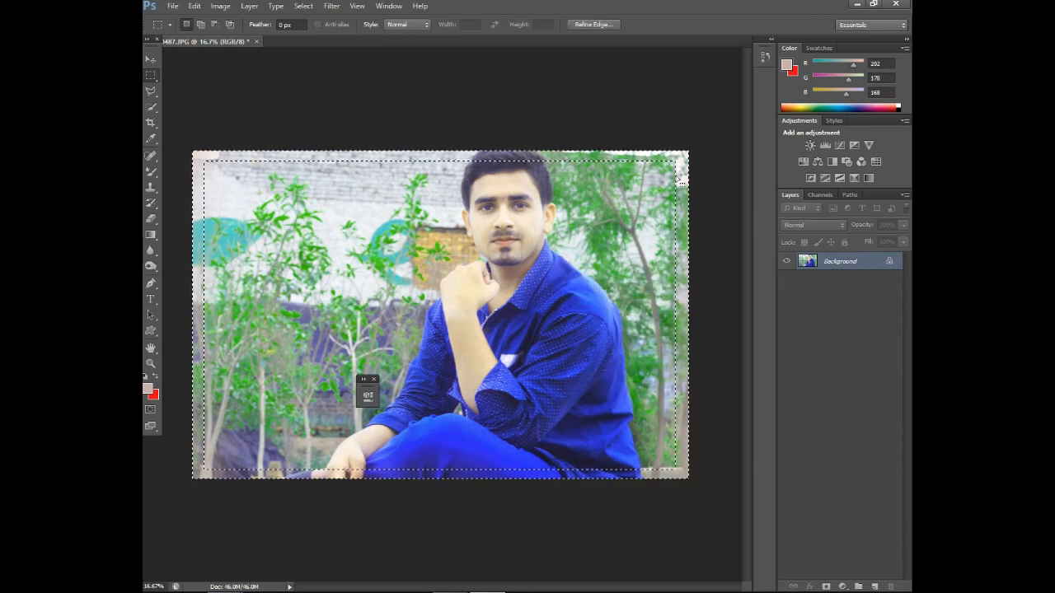
- Darken the selected border with a Brightness/Contrast adjustment of brightness -87 and contrast 100, and merge it into the background
{"action": "left_click", "coordinate": [810, 146]}
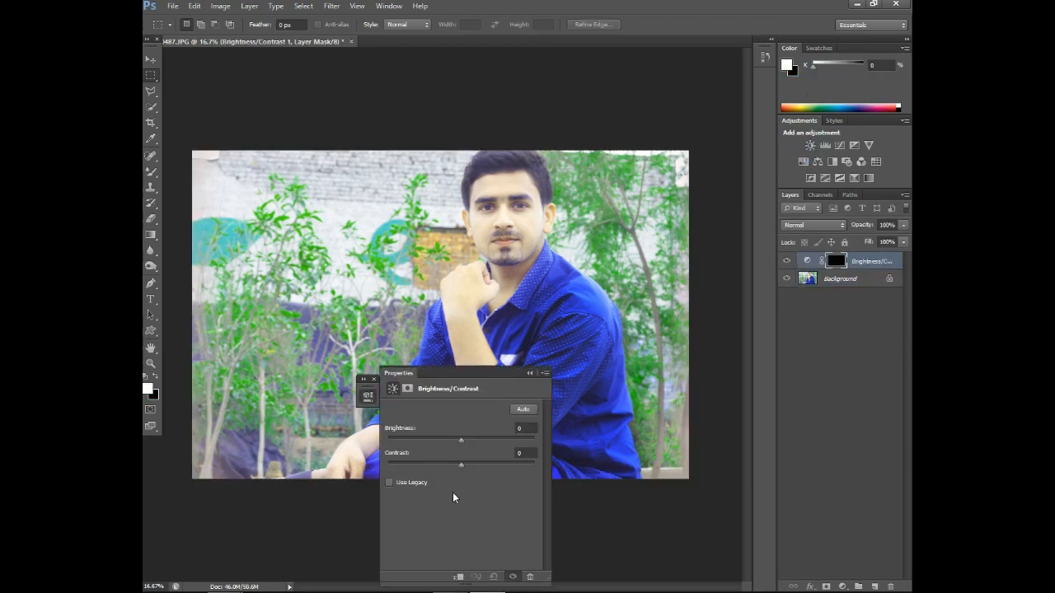
{"action": "left_click_drag", "start_coordinate": [442, 470], "coordinate": [425, 471]}
{"action": "left_click_drag", "start_coordinate": [500, 471], "coordinate": [547, 476]}
{"action": "mouse_move", "coordinate": [433, 440]}
{"action": "left_mouse_down"}
{"action": "mouse_move", "coordinate": [388, 444]}
{"action": "mouse_move", "coordinate": [419, 448]}
{"action": "left_mouse_up"}
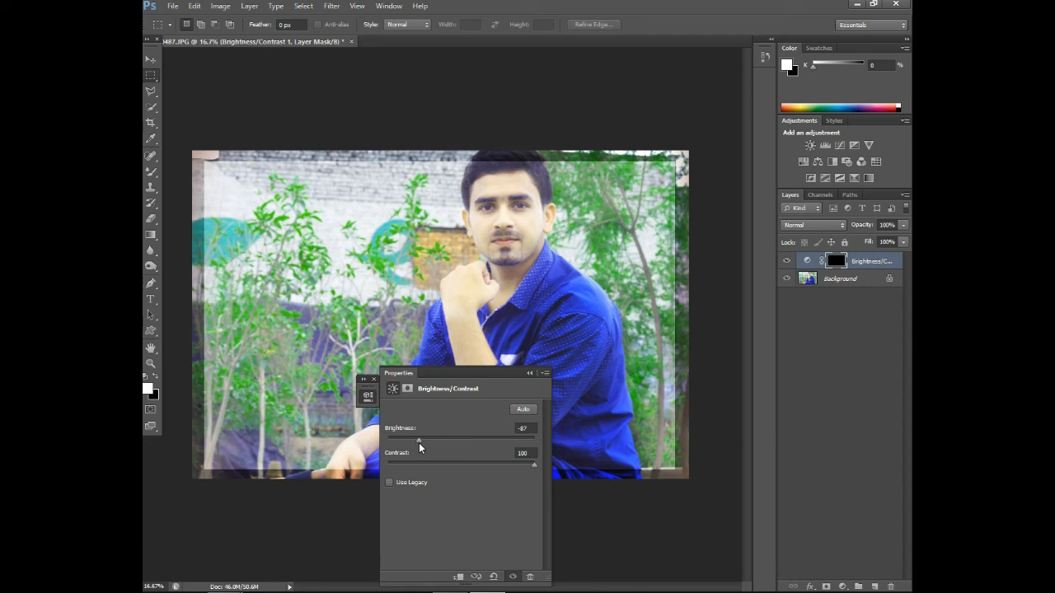
{"action": "left_click", "coordinate": [530, 373]}
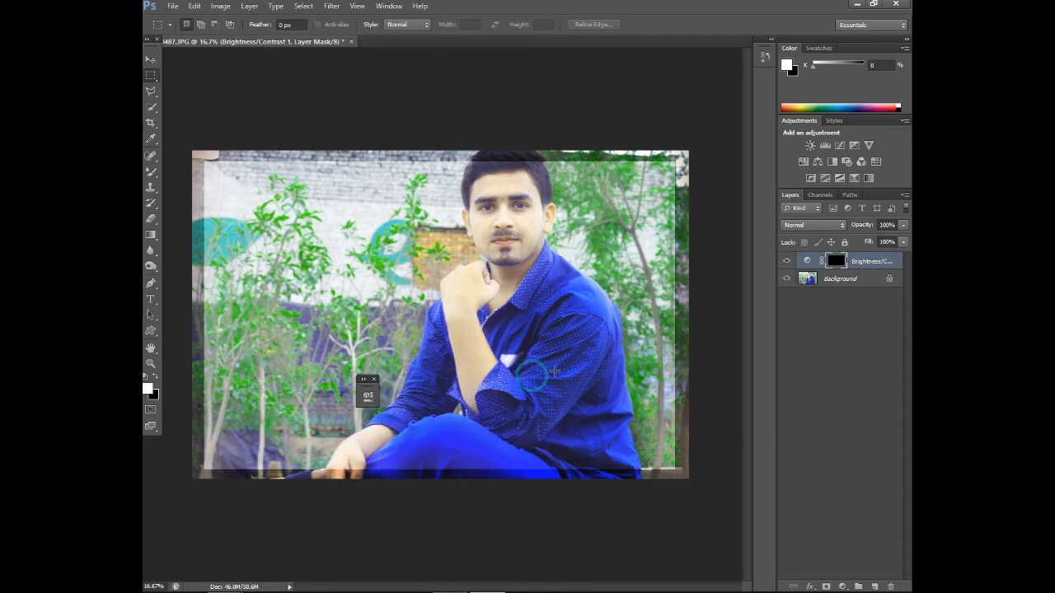
{"action": "right_click", "coordinate": [862, 283]}
{"action": "left_click", "coordinate": [841, 371]}
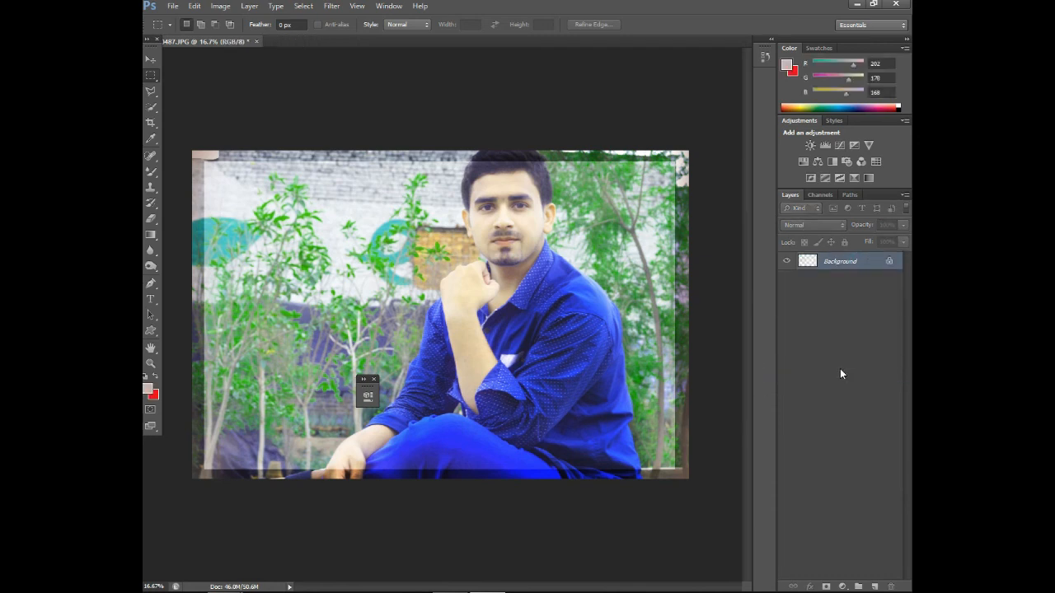